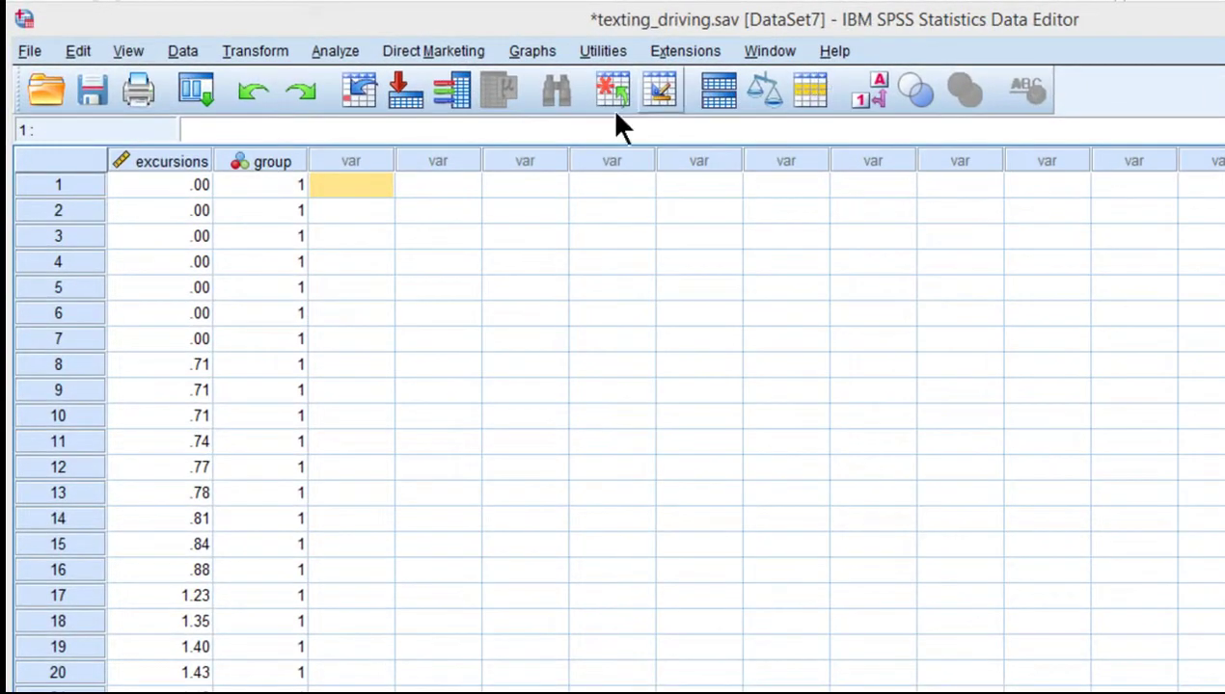
Step: Inspect the excursions data column and the value labels defined for the group variable
{"action": "left_click", "coordinate": [384, 208]}
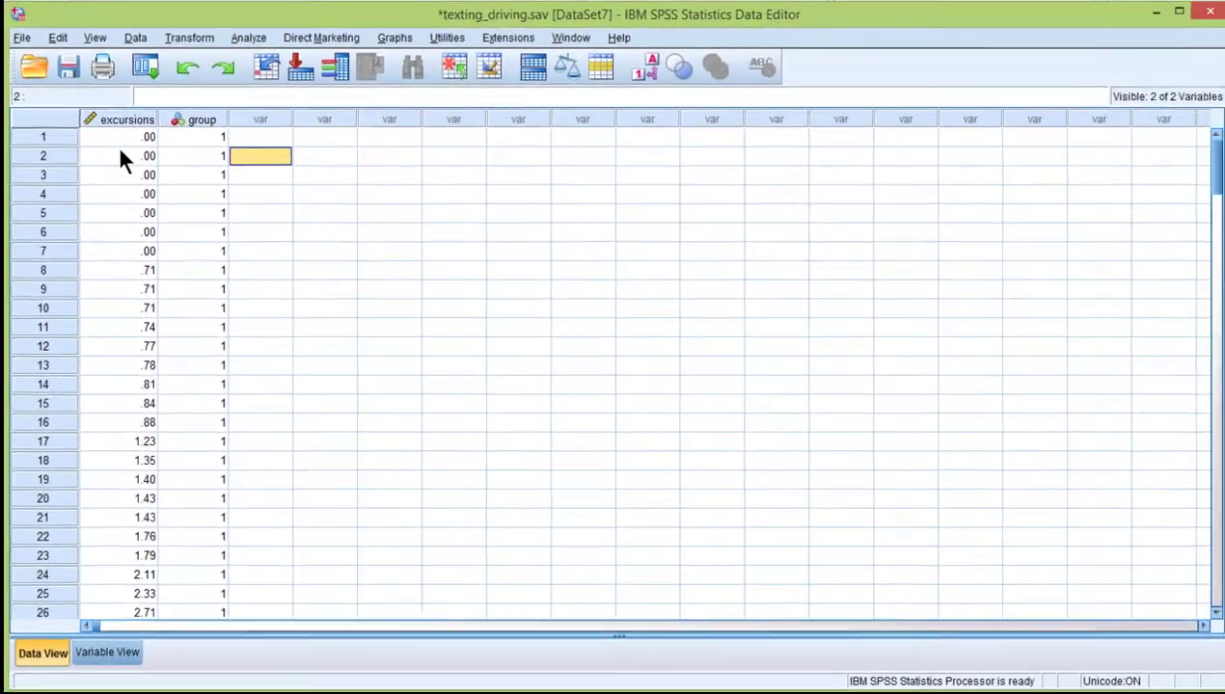
{"action": "left_click_drag", "start_coordinate": [162, 188], "coordinate": [113, 693]}
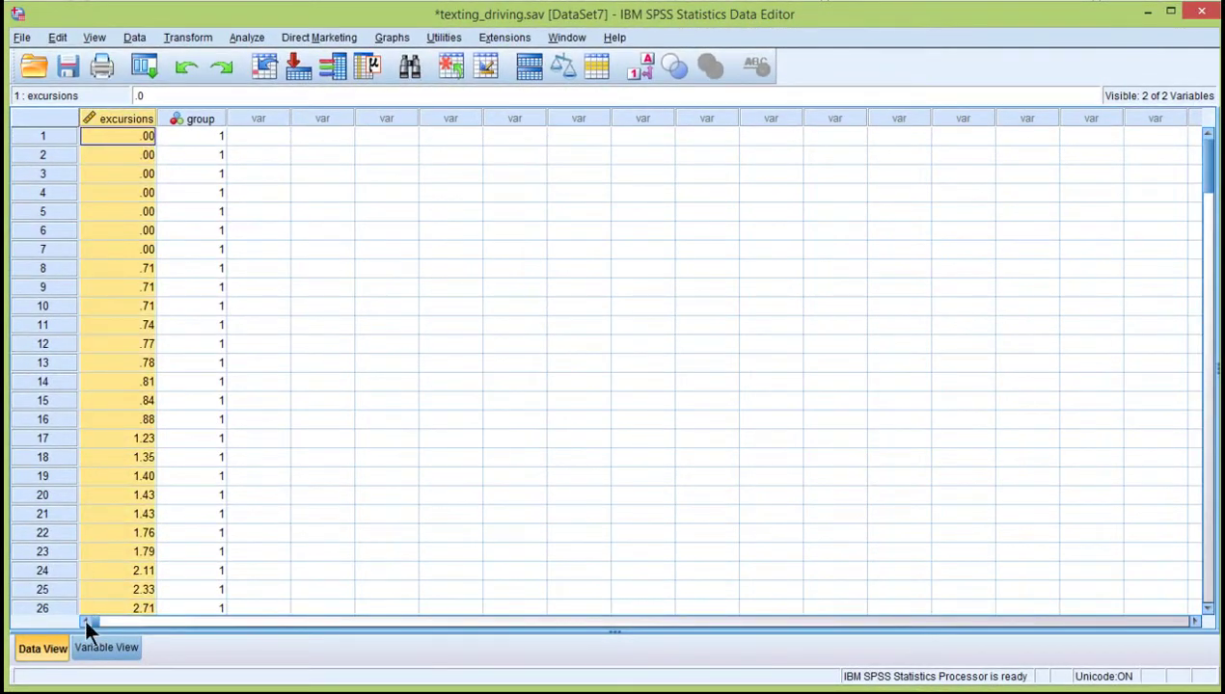
{"action": "left_click", "coordinate": [93, 652]}
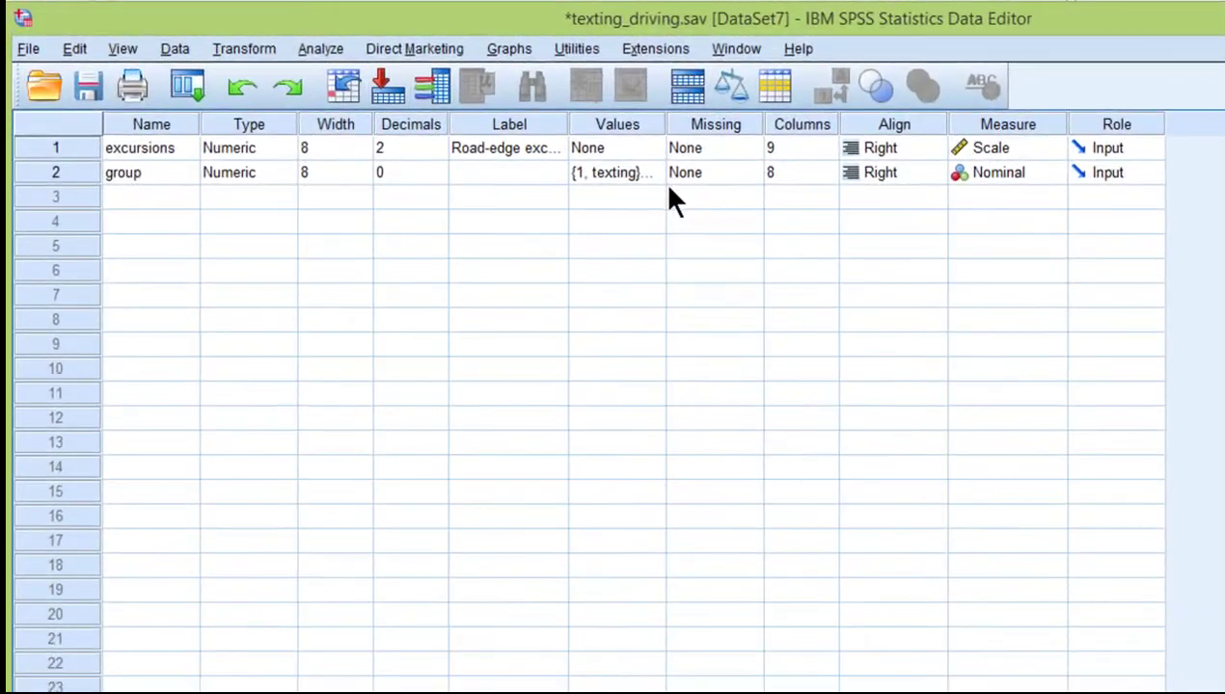
{"action": "left_click", "coordinate": [642, 174]}
{"action": "left_click", "coordinate": [650, 172]}
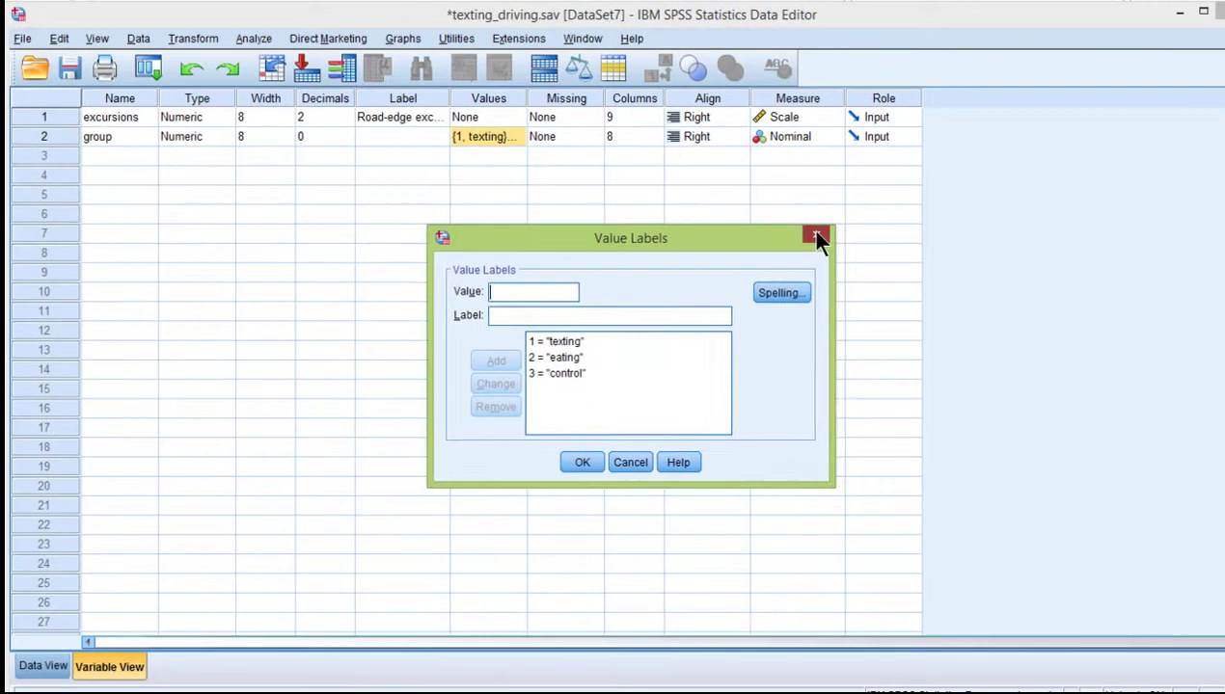
{"action": "left_click", "coordinate": [815, 237]}
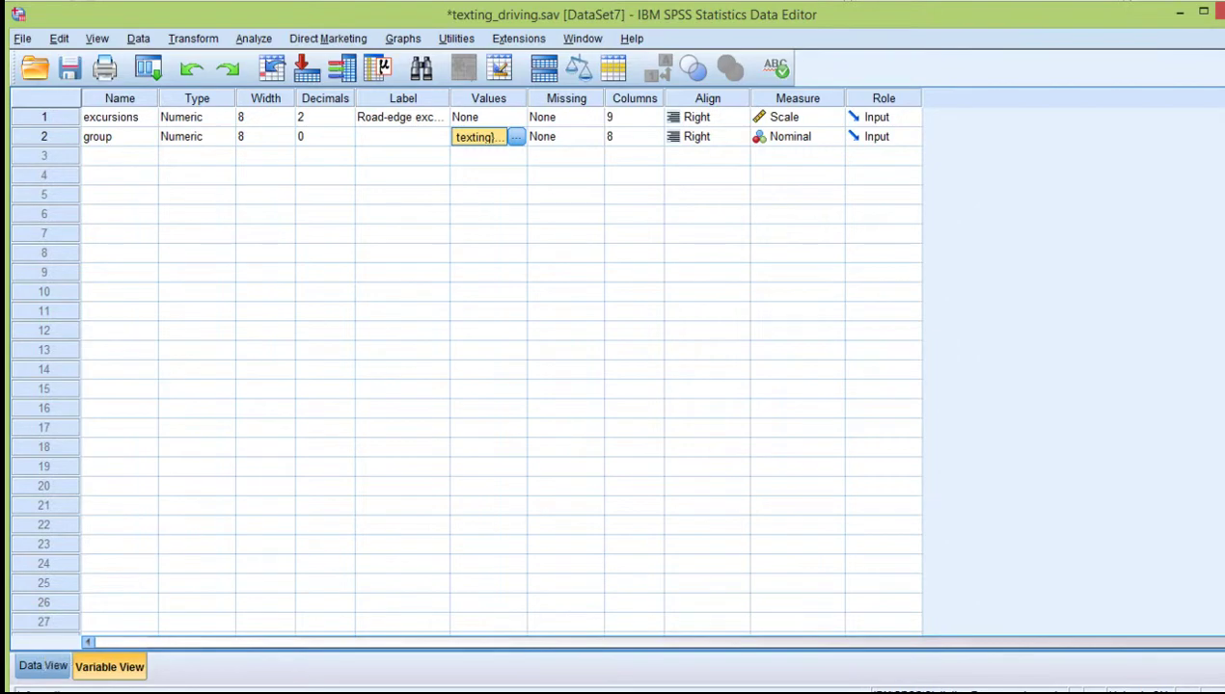
Step: Return to the case data and look through the excursions and group values
{"action": "left_click", "coordinate": [46, 666]}
{"action": "left_click", "coordinate": [150, 159]}
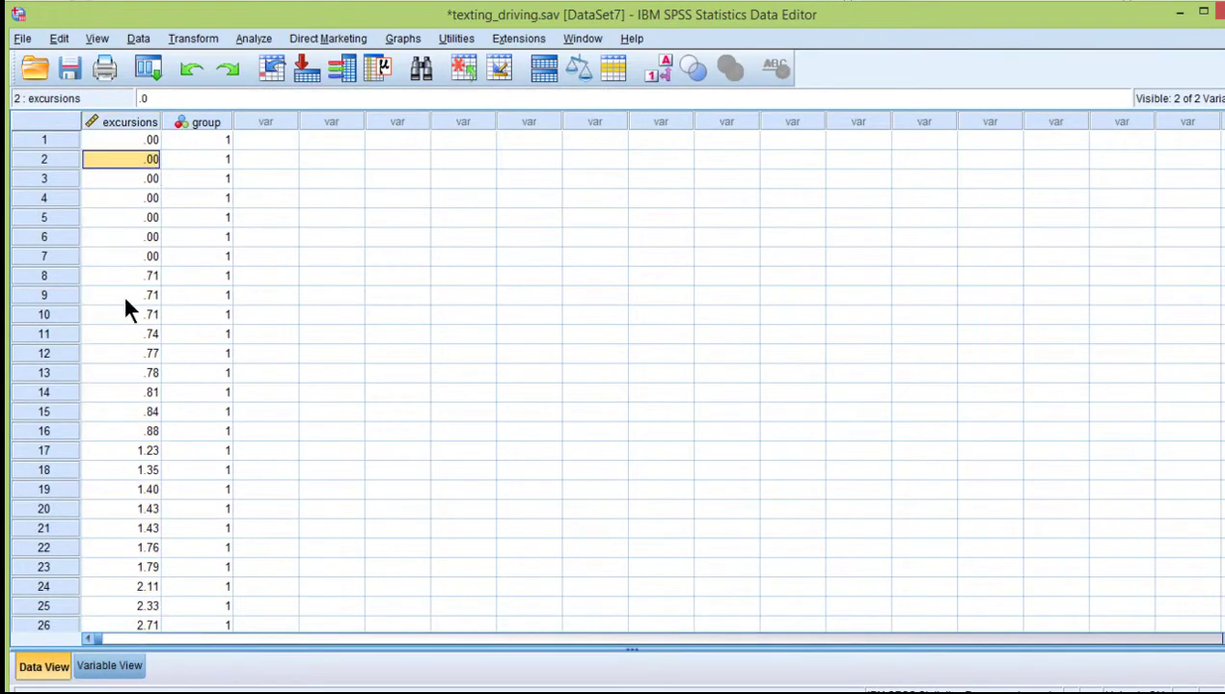
{"action": "scroll", "coordinate": [137, 493], "scroll_direction": "down", "scroll_amount": 3}
{"action": "scroll", "coordinate": [137, 493], "scroll_direction": "up", "scroll_amount": 3}
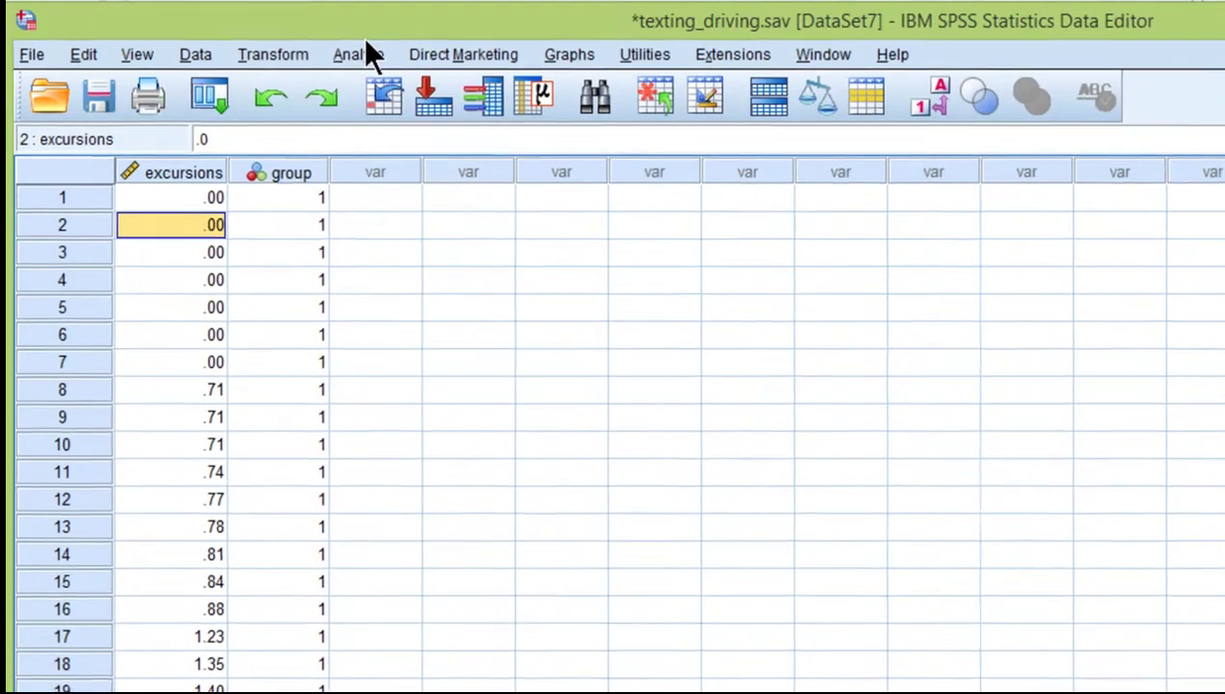
Step: Set up a One-Way ANOVA with Road-edge excursions as the dependent variable and group as the factor
{"action": "left_click", "coordinate": [253, 39]}
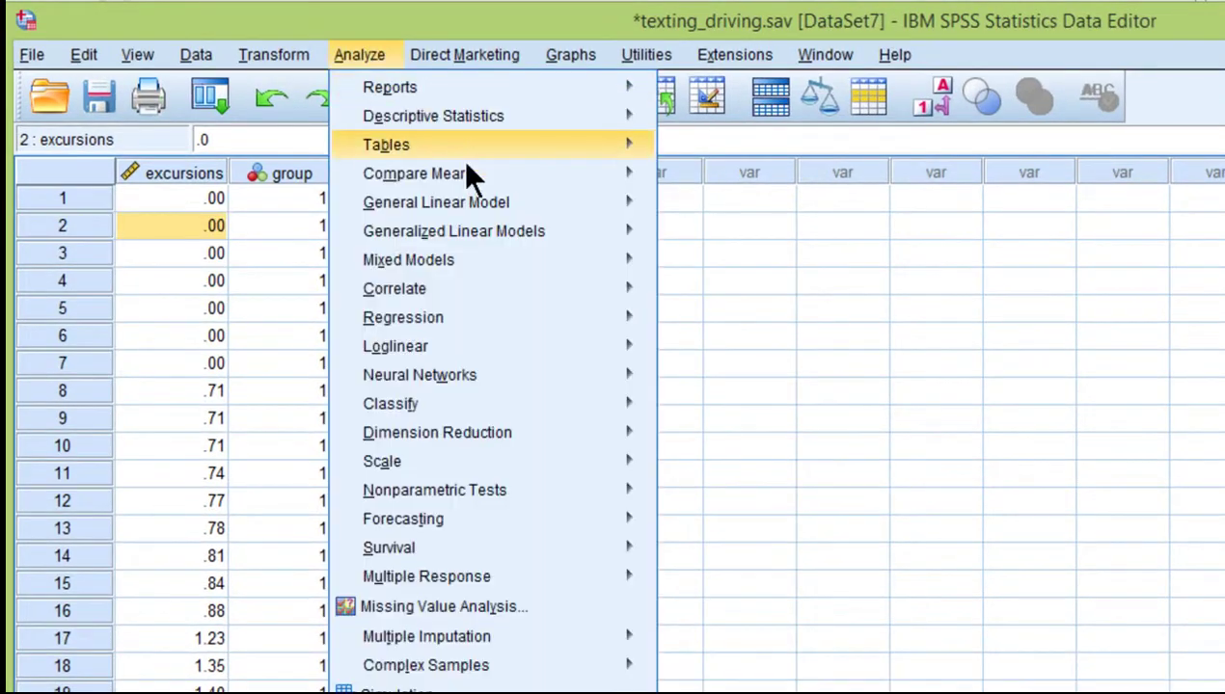
{"action": "mouse_move", "coordinate": [470, 170]}
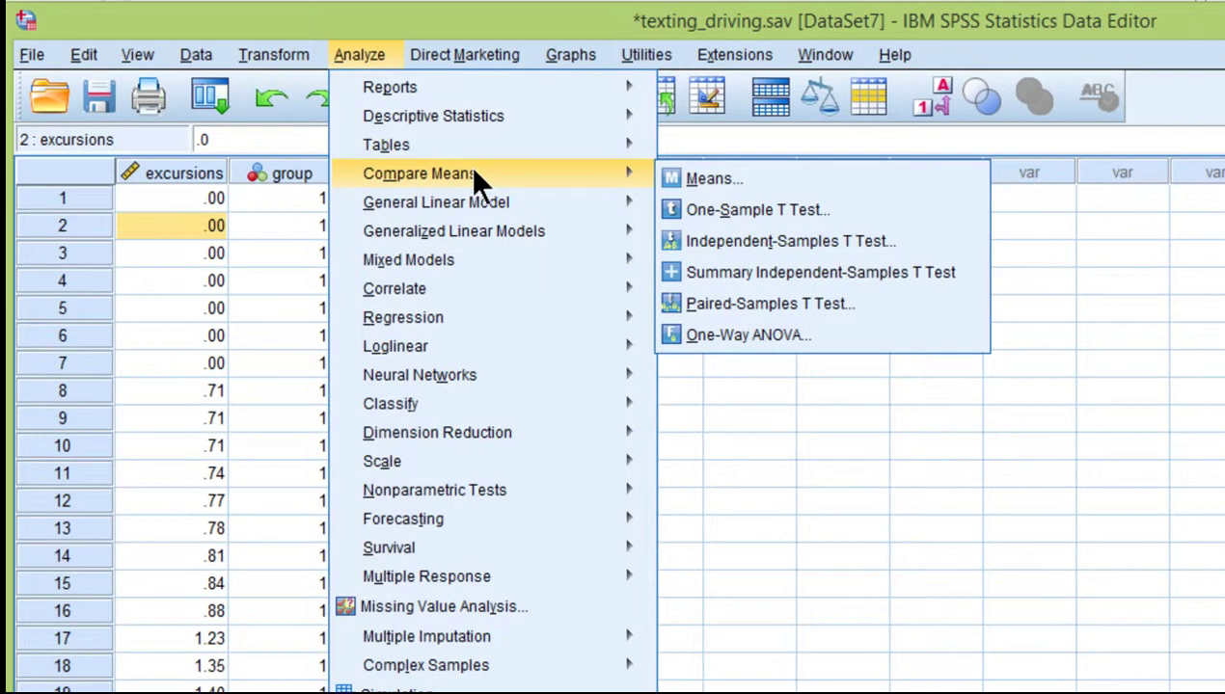
{"action": "left_click", "coordinate": [749, 334]}
{"action": "left_click", "coordinate": [657, 367]}
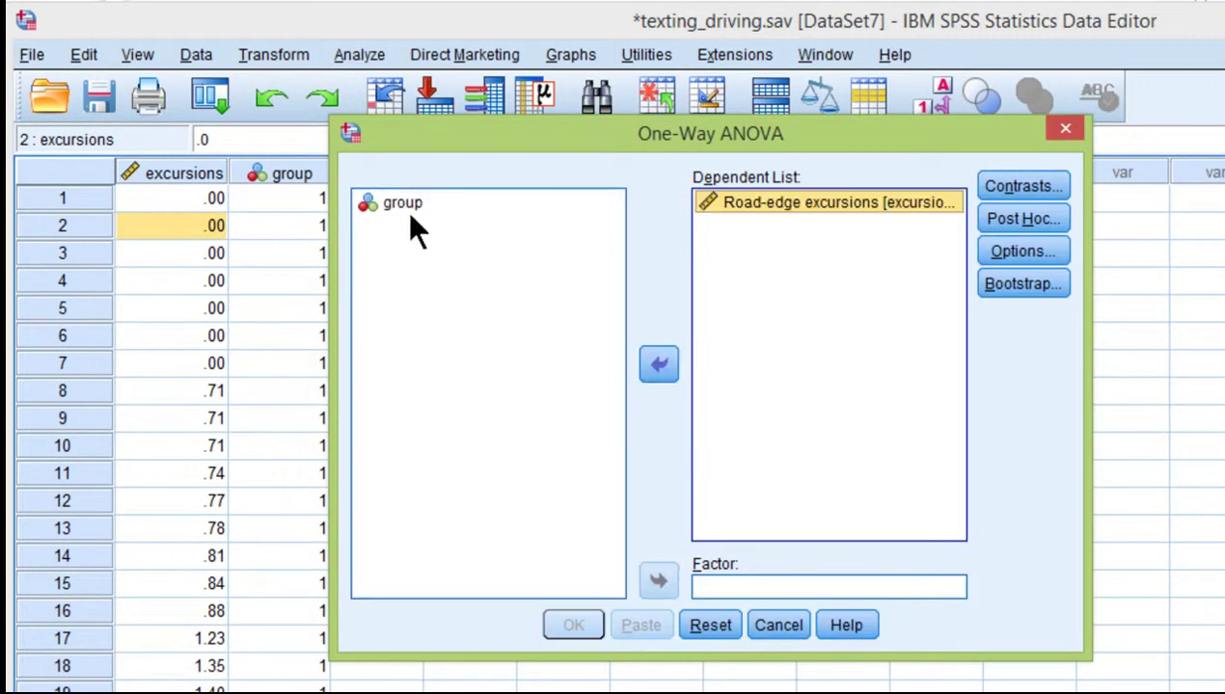
{"action": "left_click", "coordinate": [406, 207]}
{"action": "left_click", "coordinate": [656, 582]}
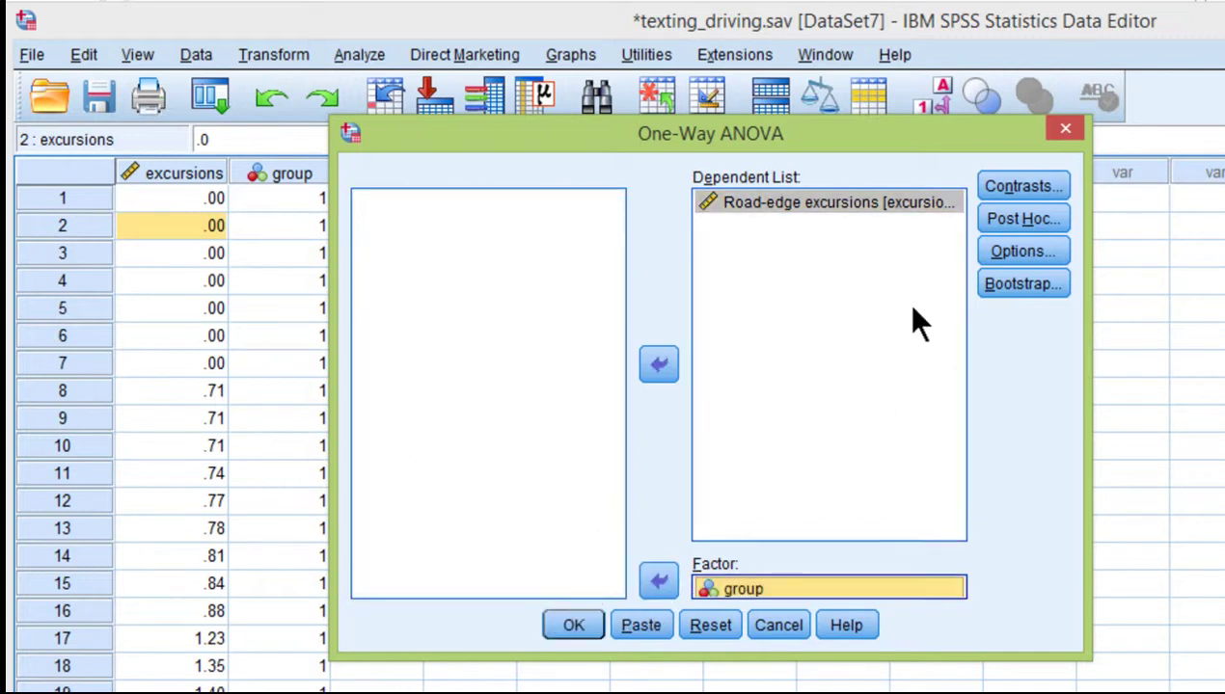
Step: Request descriptive statistics and the homogeneity of variance test, and run the One-Way ANOVA
{"action": "left_click", "coordinate": [1028, 241]}
{"action": "left_click", "coordinate": [701, 172]}
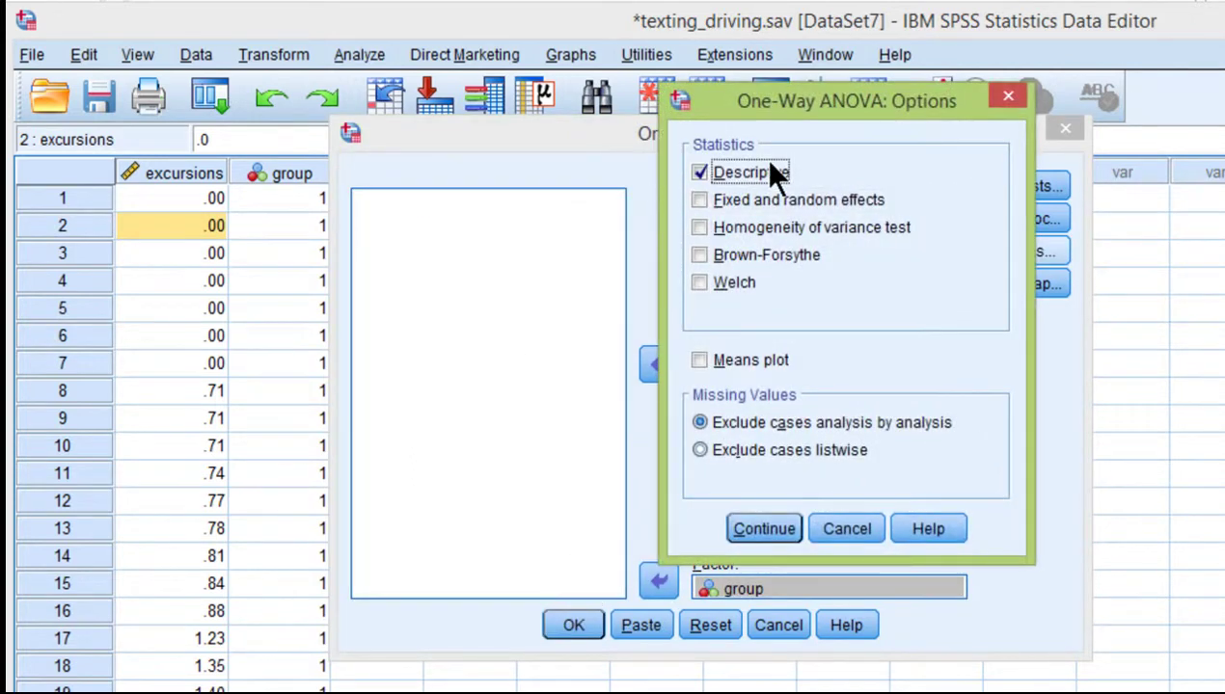
{"action": "left_click", "coordinate": [796, 232]}
{"action": "left_click", "coordinate": [767, 529]}
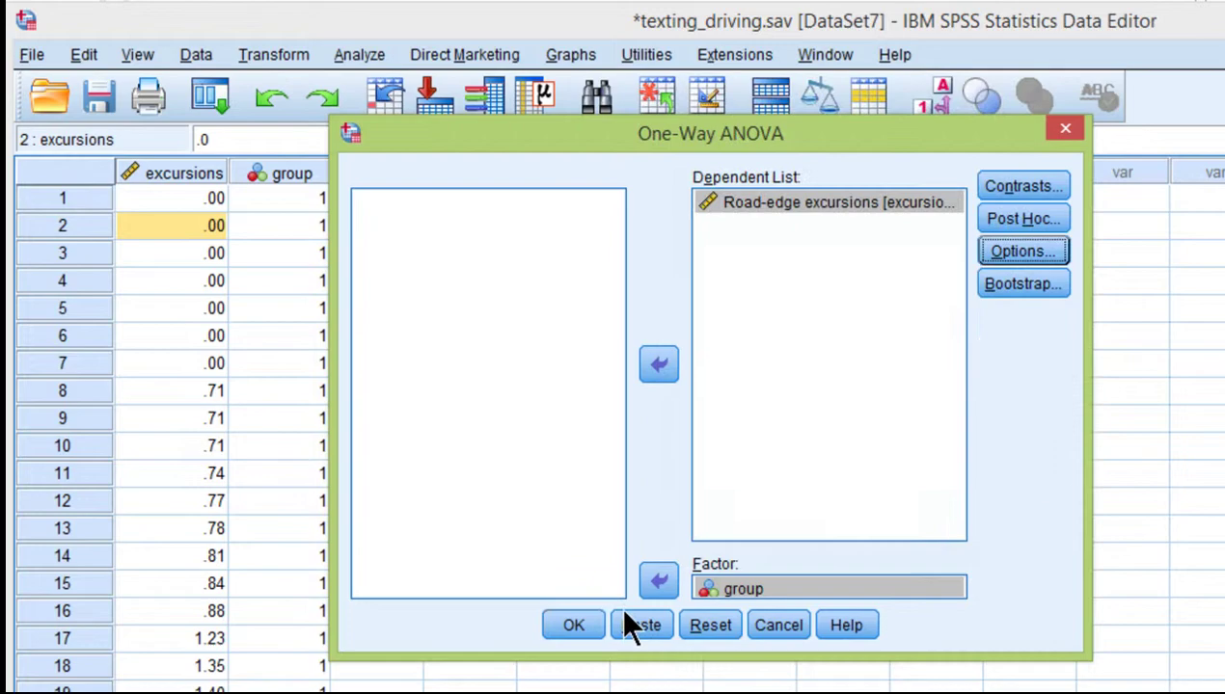
{"action": "left_click", "coordinate": [575, 629]}
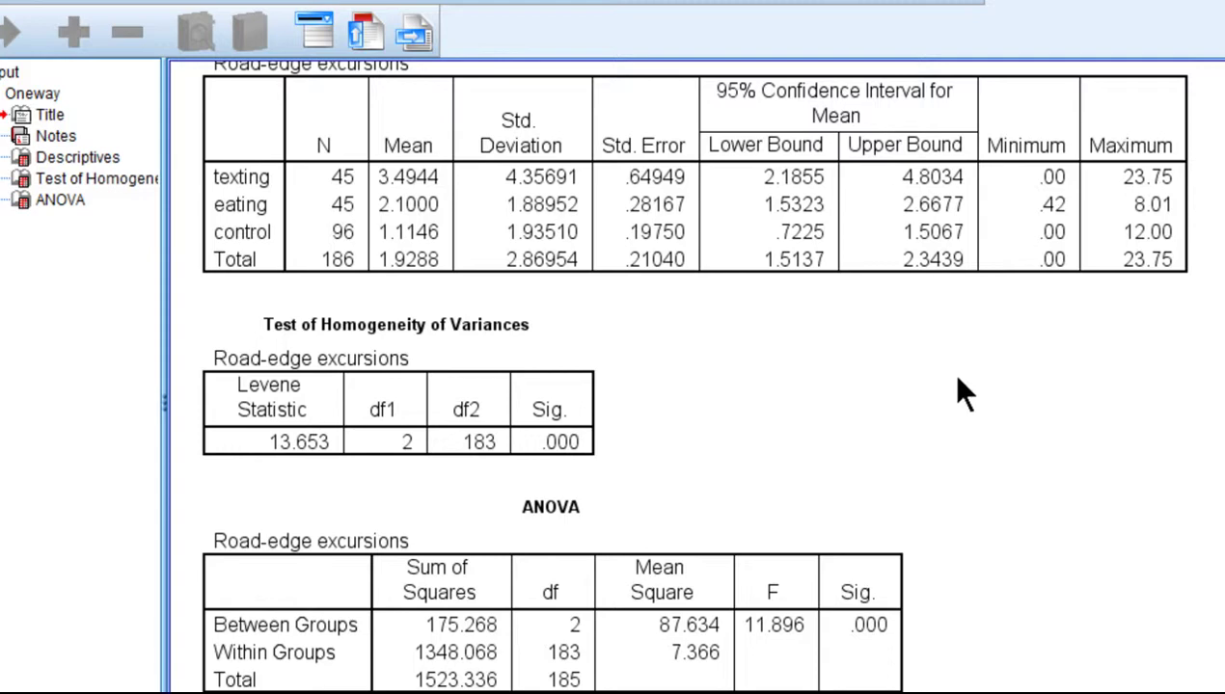
{"action": "scroll", "coordinate": [957, 376], "scroll_direction": "down", "scroll_amount": 1}
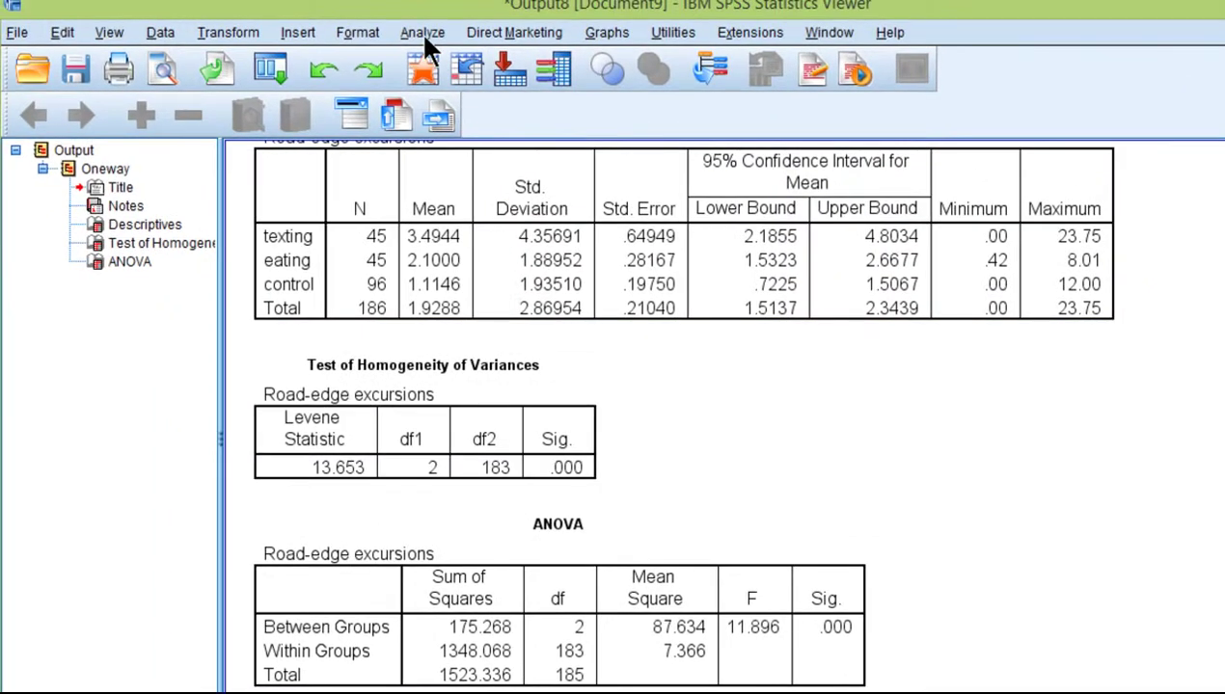
Step: Split the file by the group variable using the Compare groups option
{"action": "left_click", "coordinate": [425, 35]}
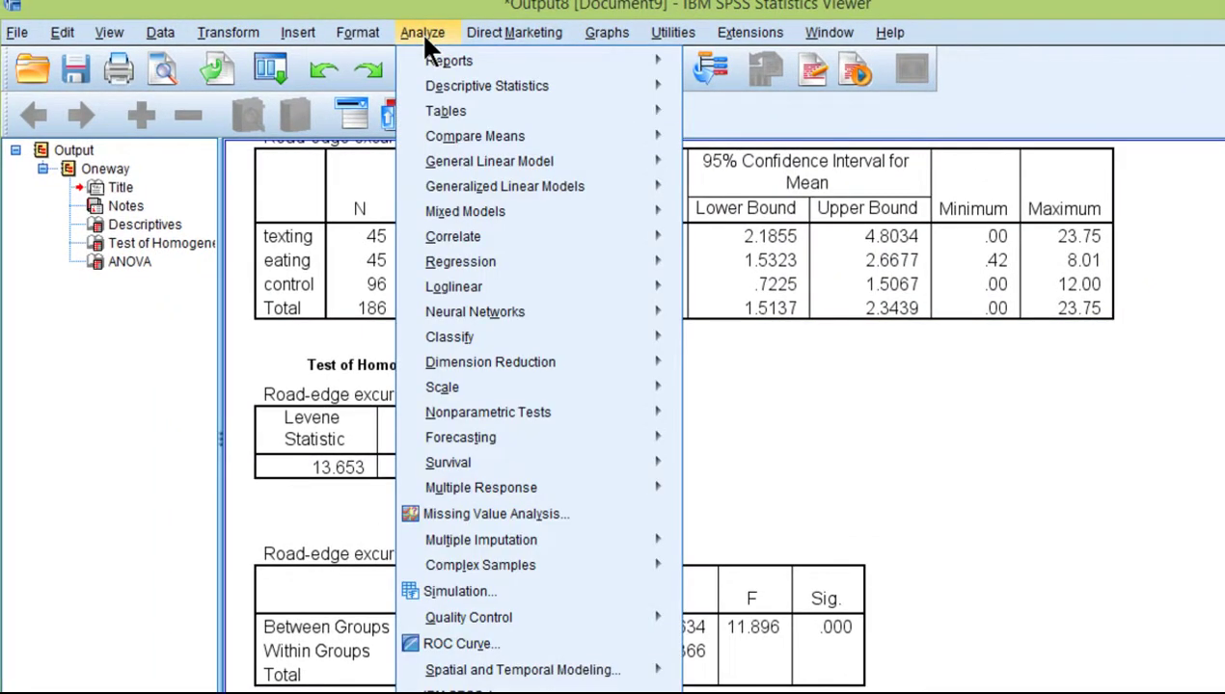
{"action": "mouse_move", "coordinate": [160, 32]}
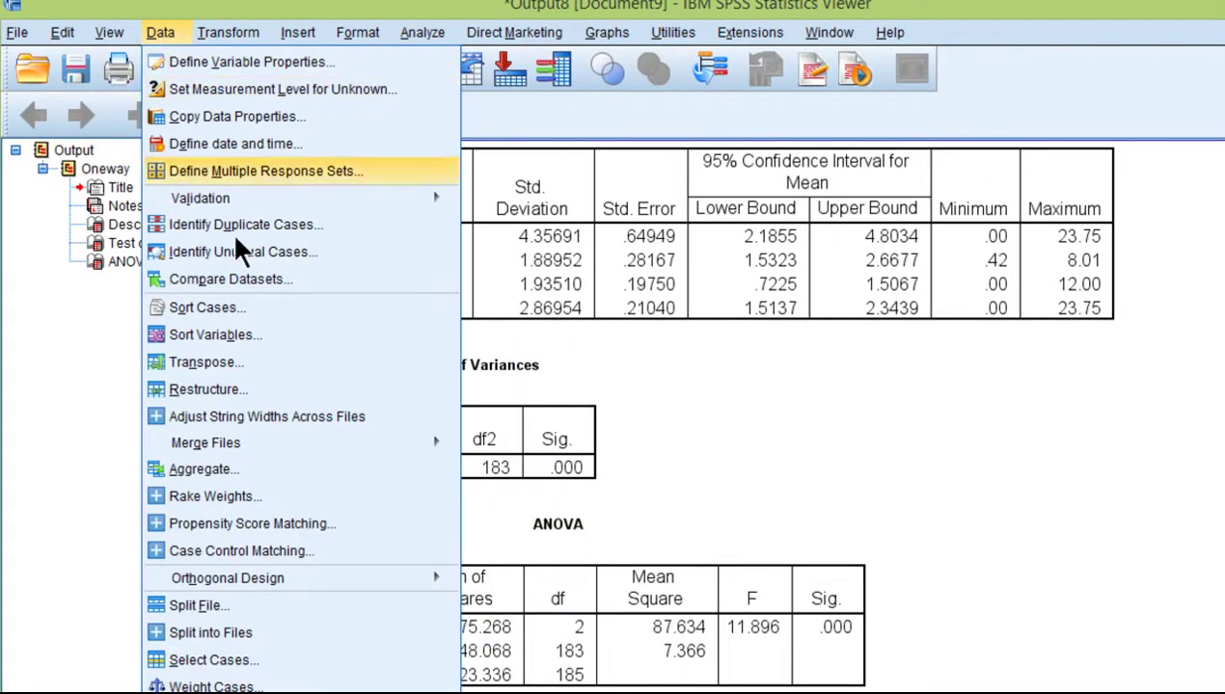
{"action": "left_click", "coordinate": [240, 603]}
{"action": "left_click", "coordinate": [666, 111]}
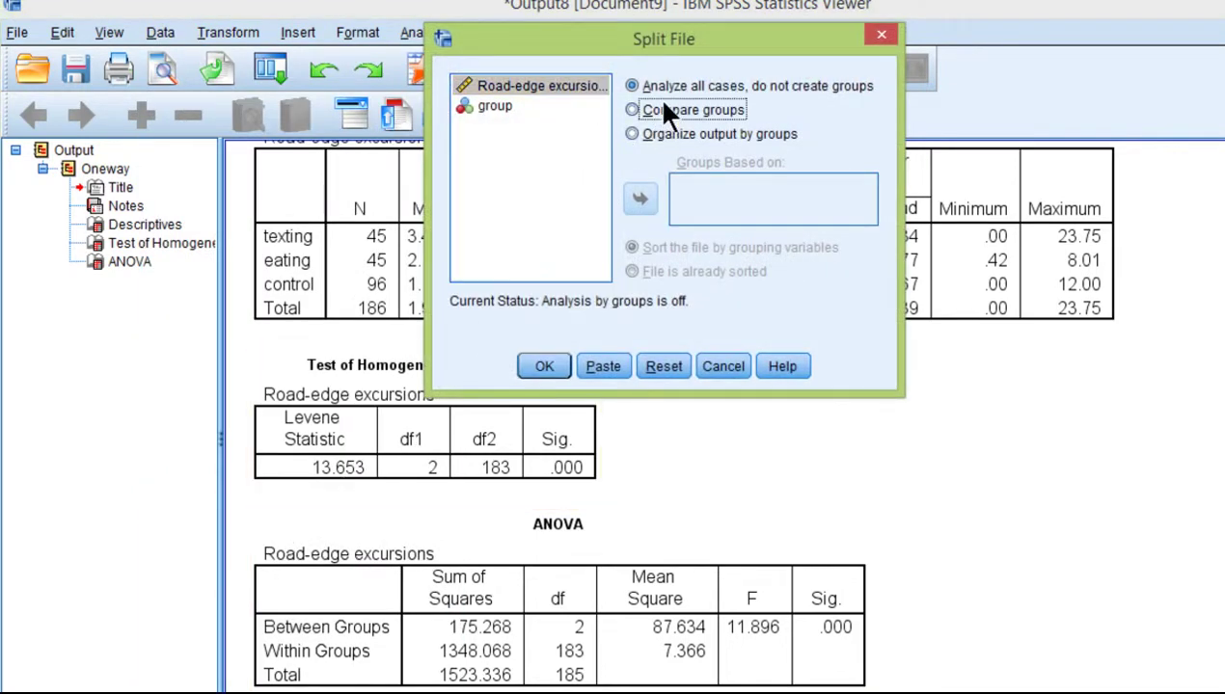
{"action": "left_click", "coordinate": [549, 135]}
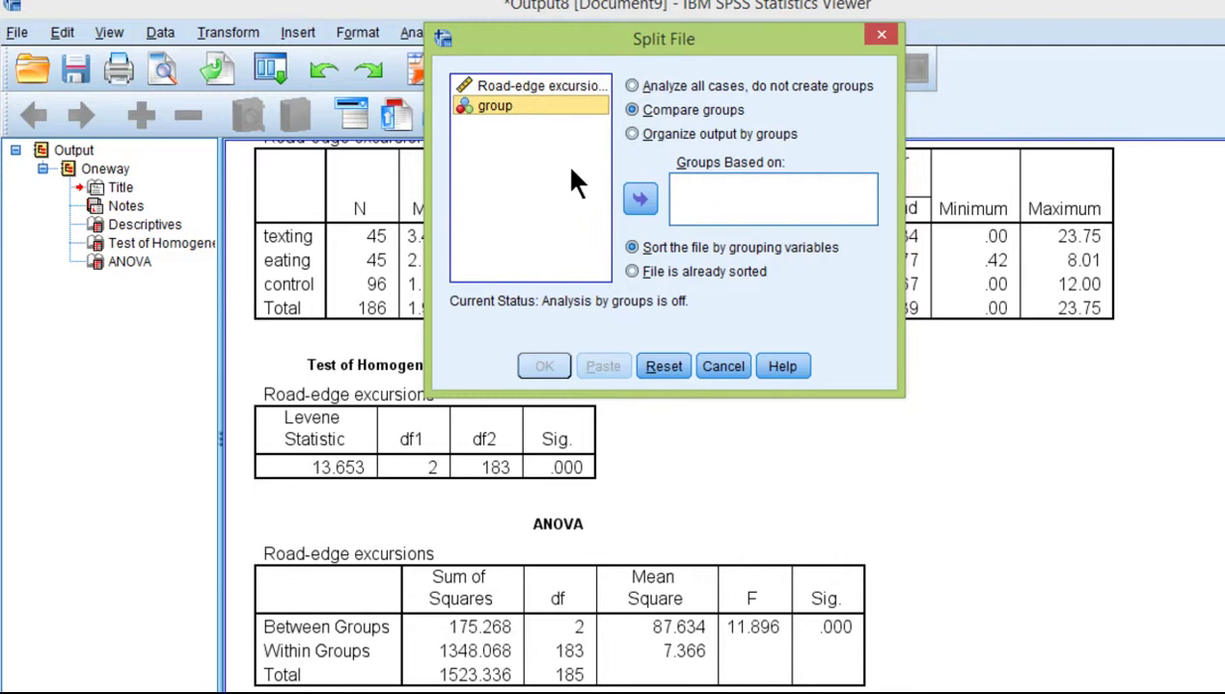
{"action": "left_click", "coordinate": [639, 201]}
{"action": "left_click", "coordinate": [544, 366]}
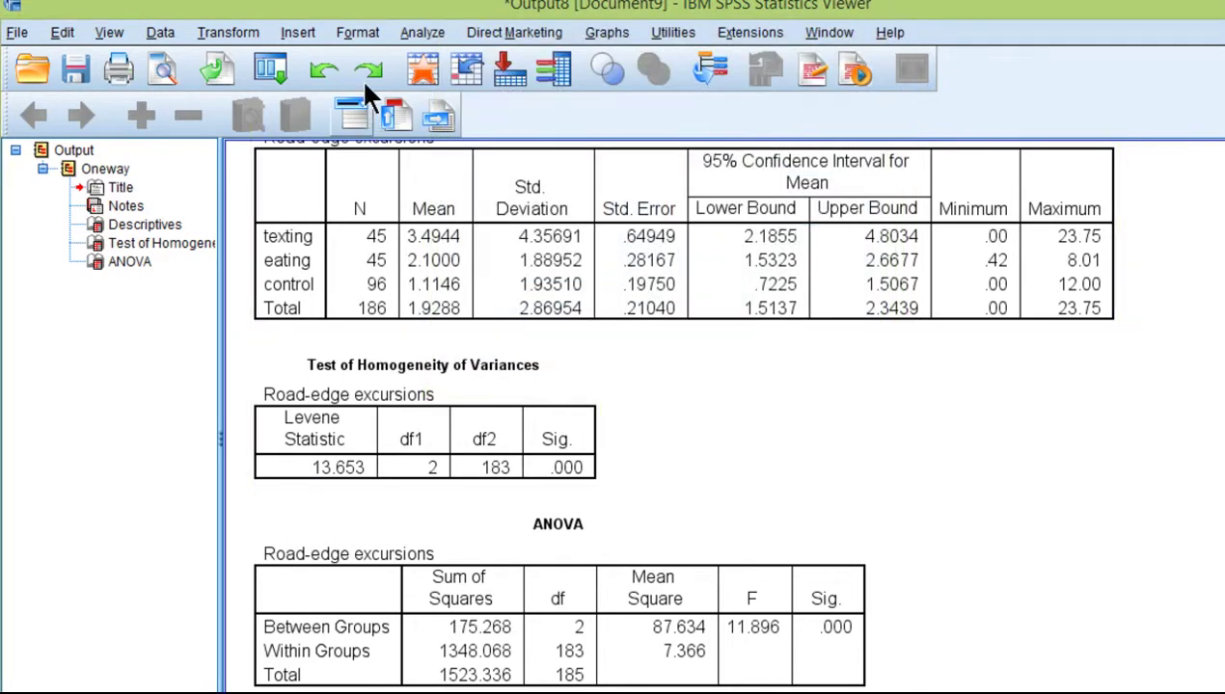
Step: Start a Frequencies analysis with Road-edge excursions as the variable
{"action": "left_click", "coordinate": [421, 32]}
{"action": "mouse_move", "coordinate": [579, 85]}
{"action": "left_click", "coordinate": [723, 91]}
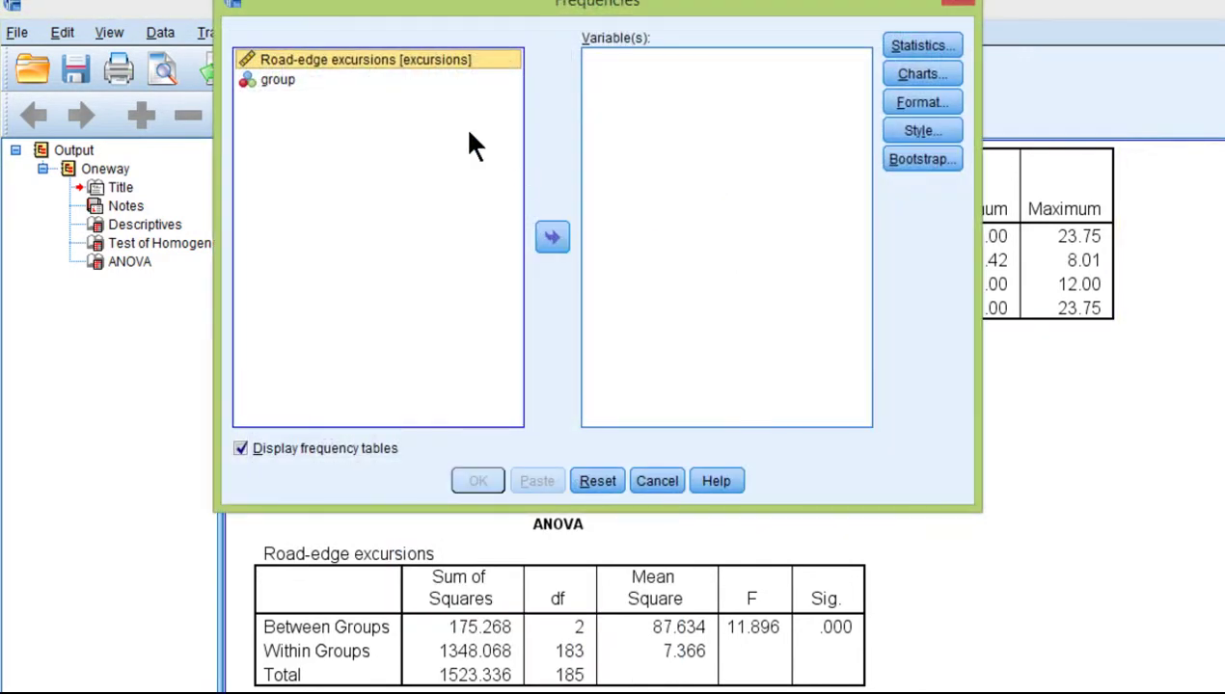
{"action": "left_click", "coordinate": [552, 237]}
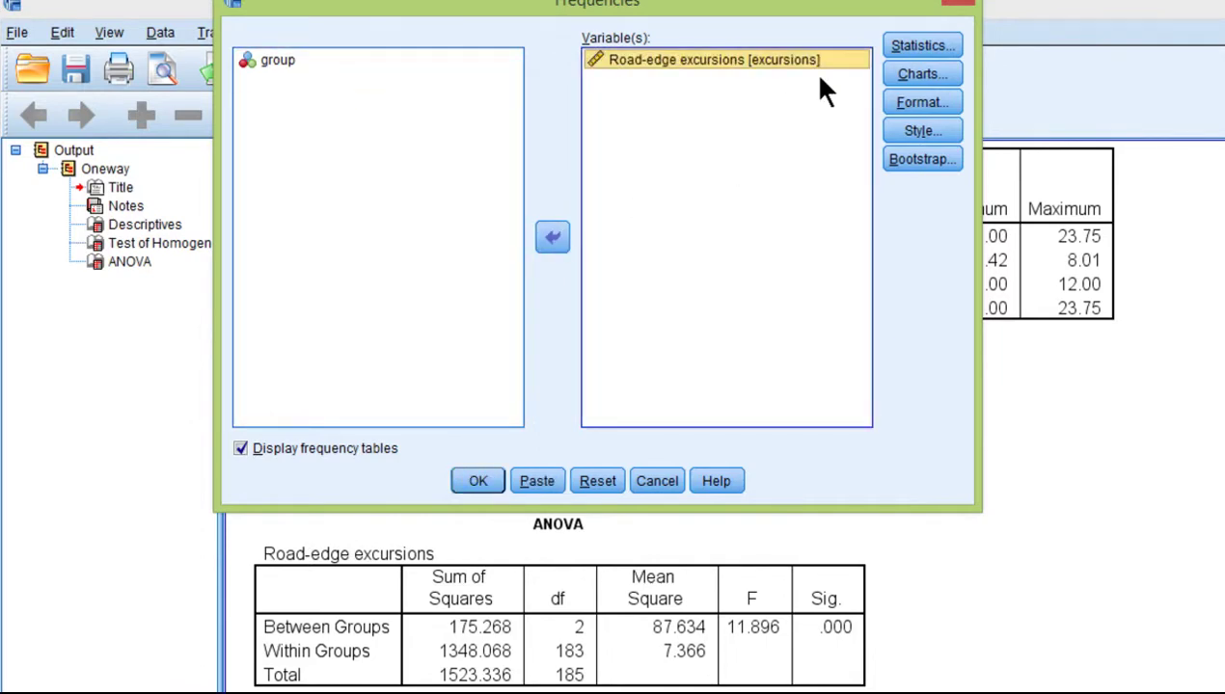
Step: Request skewness and kurtosis, turn off the frequency tables, and run the Frequencies analysis
{"action": "left_click", "coordinate": [905, 46]}
{"action": "left_click", "coordinate": [744, 378]}
{"action": "left_click", "coordinate": [740, 401]}
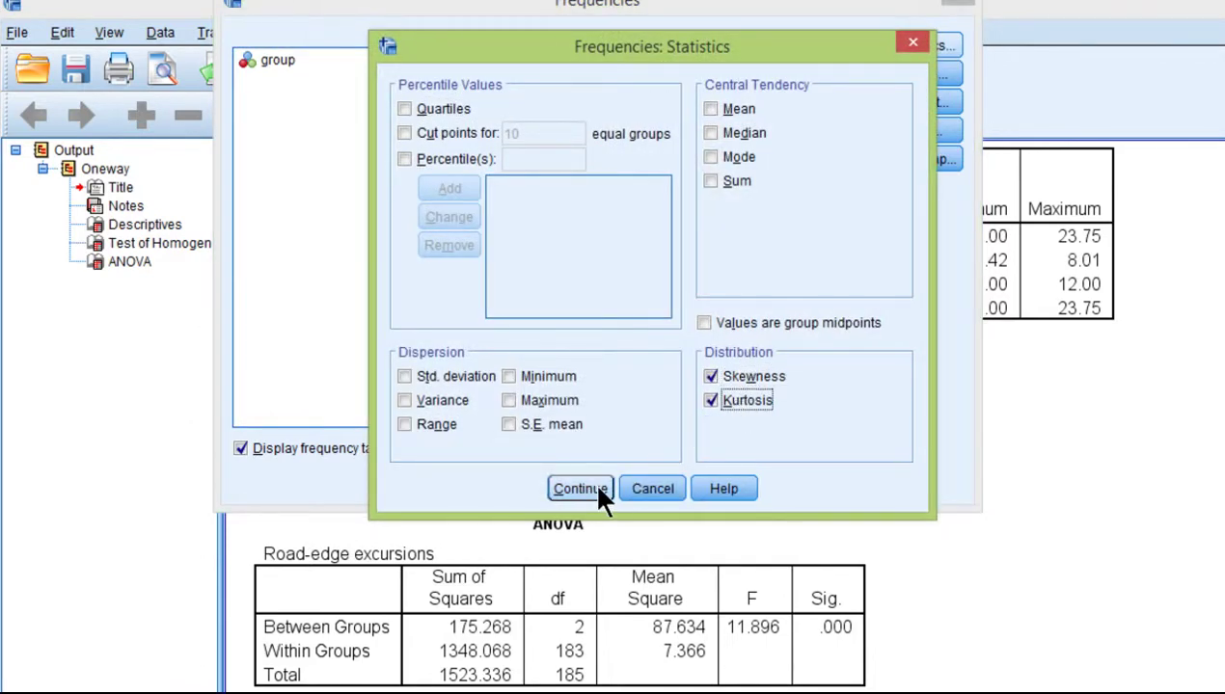
{"action": "left_click", "coordinate": [581, 488]}
{"action": "left_click", "coordinate": [429, 452]}
{"action": "left_click", "coordinate": [479, 481]}
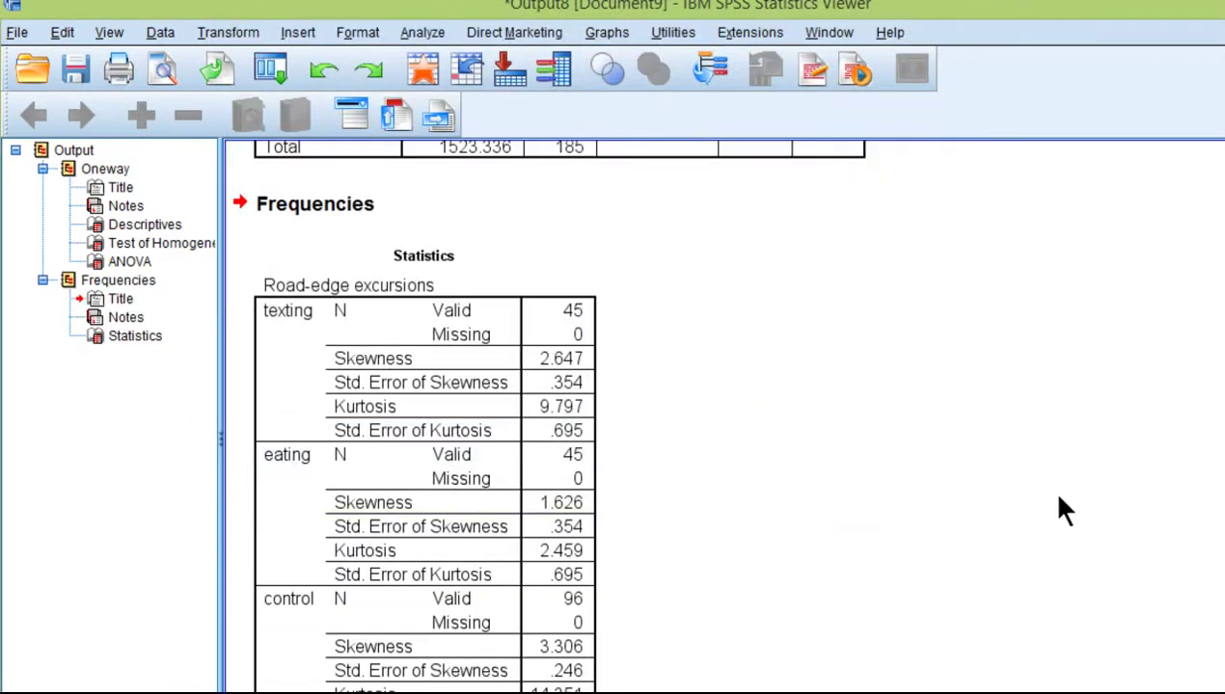
Step: Examine each group's skewness and kurtosis alongside the Oneway descriptives and homogeneity of variance results
{"action": "left_click", "coordinate": [583, 331]}
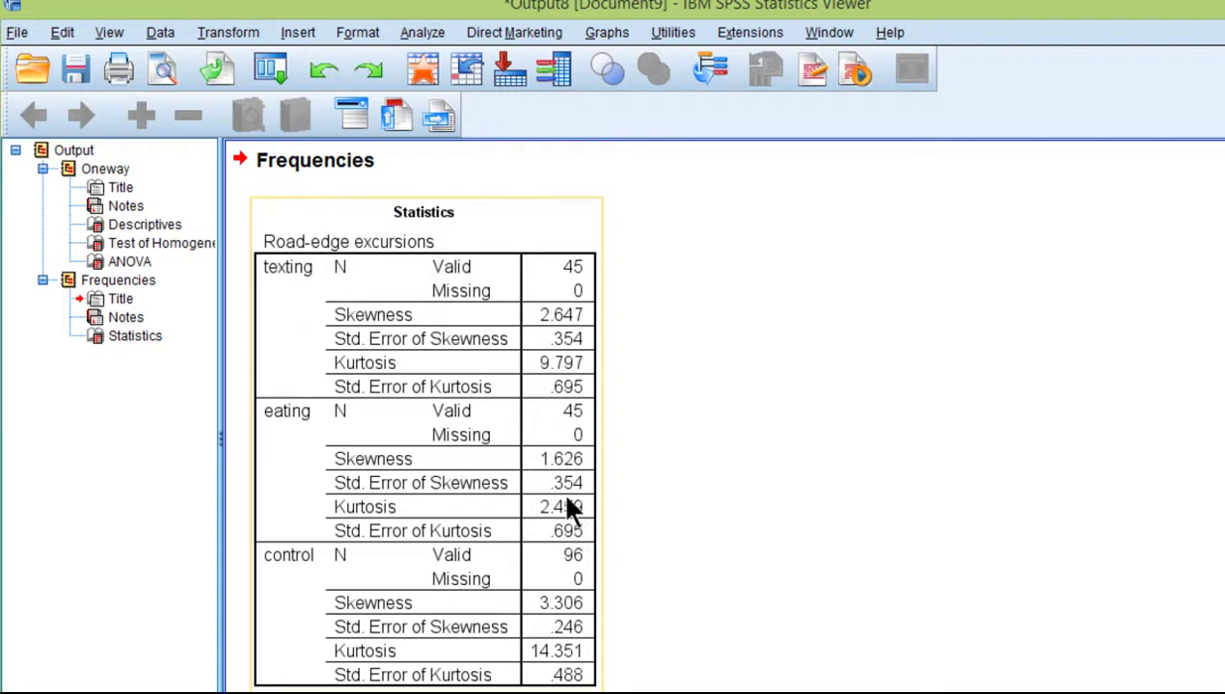
{"action": "left_click", "coordinate": [708, 552]}
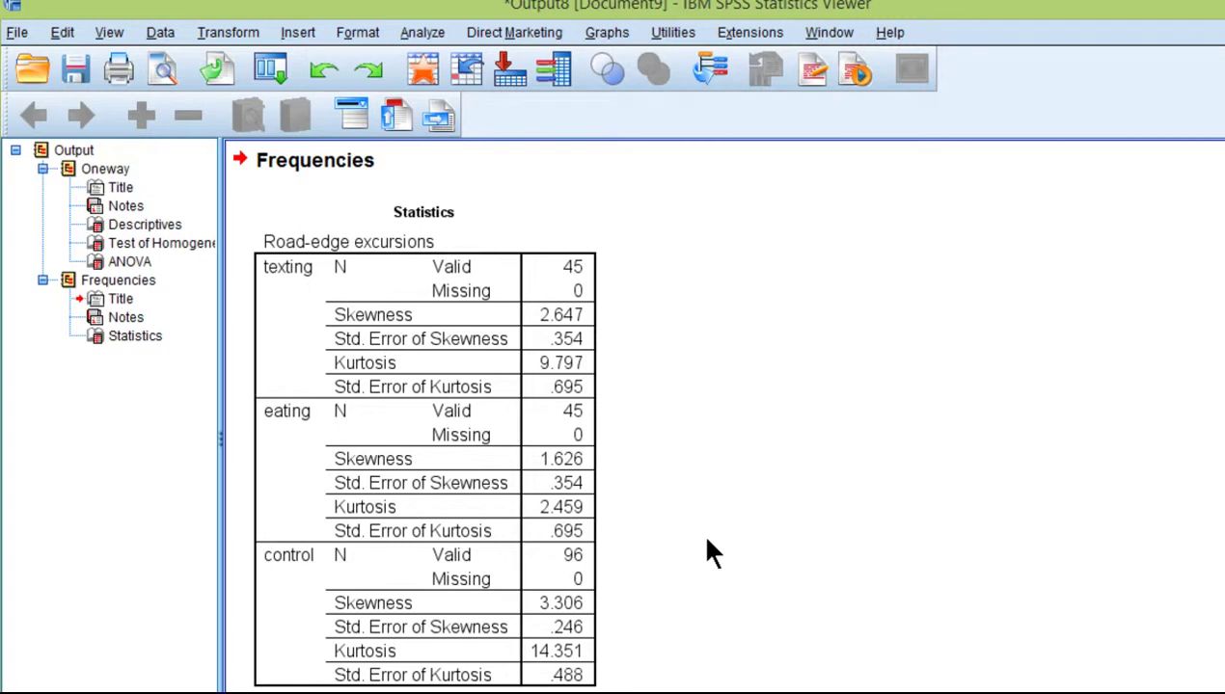
{"action": "scroll", "coordinate": [687, 538], "scroll_direction": "up", "scroll_amount": 10}
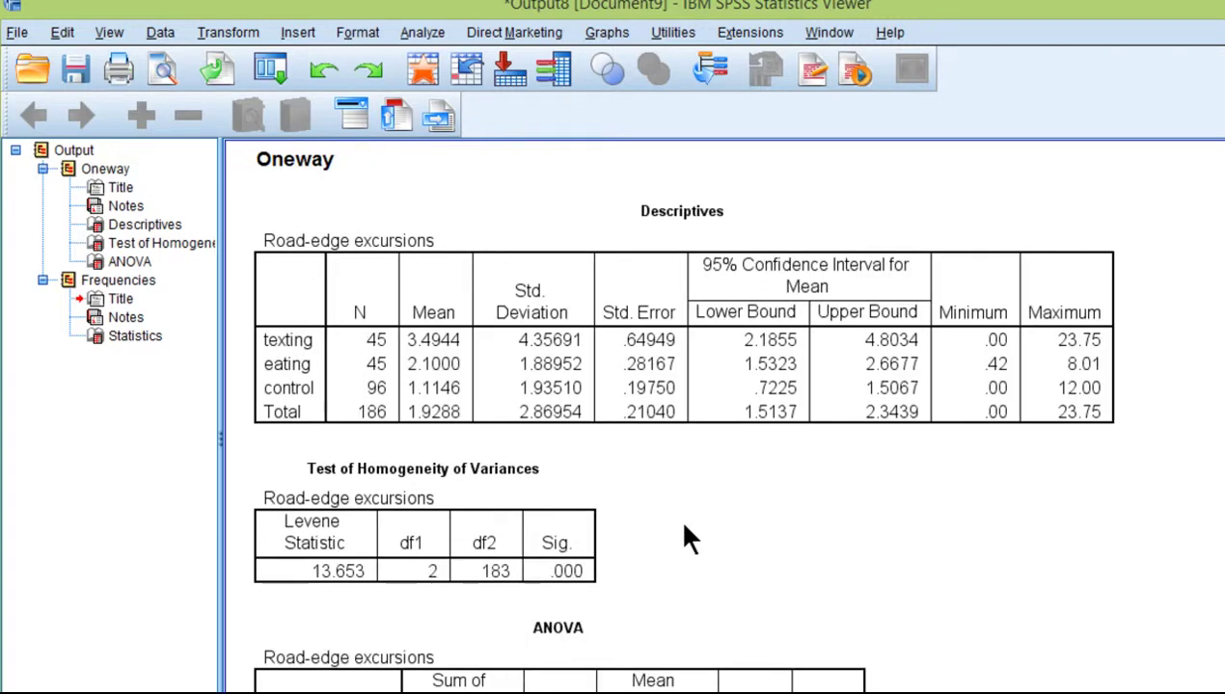
{"action": "scroll", "coordinate": [686, 538], "scroll_direction": "down", "scroll_amount": 10}
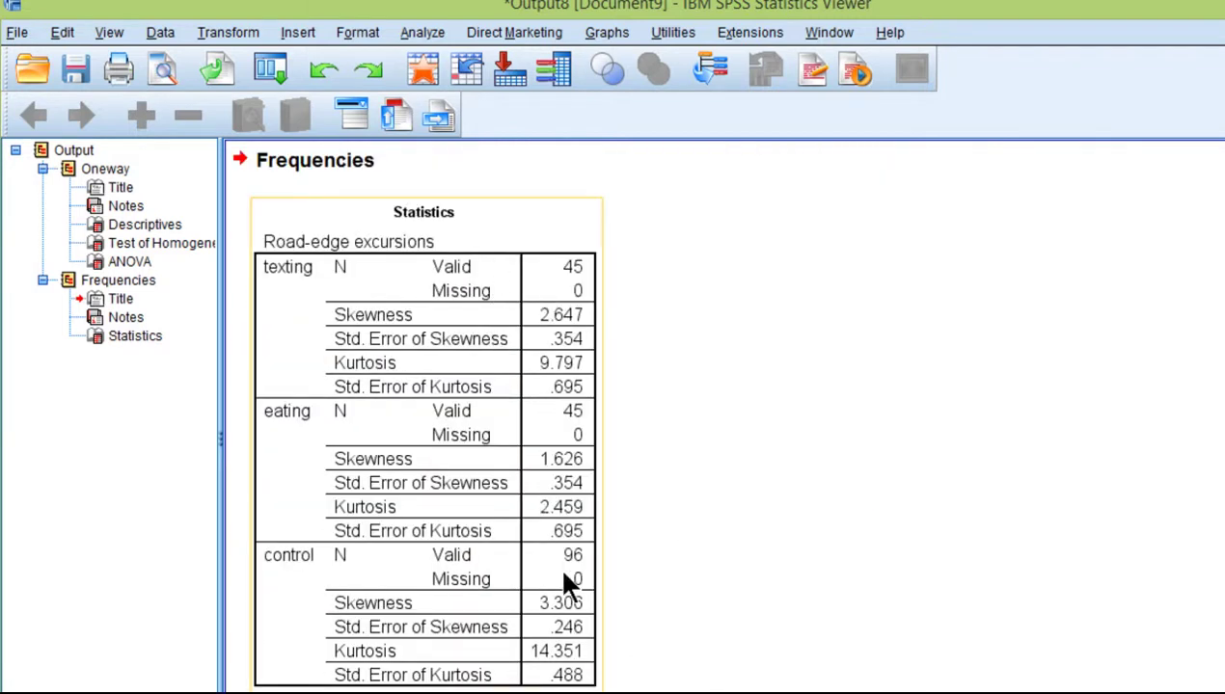
{"action": "left_click", "coordinate": [675, 451]}
{"action": "scroll", "coordinate": [733, 459], "scroll_direction": "up", "scroll_amount": 2}
{"action": "scroll", "coordinate": [714, 453], "scroll_direction": "down", "scroll_amount": 2}
{"action": "left_click", "coordinate": [599, 560]}
{"action": "scroll", "coordinate": [724, 540], "scroll_direction": "up", "scroll_amount": 5}
{"action": "scroll", "coordinate": [778, 522], "scroll_direction": "up", "scroll_amount": 2}
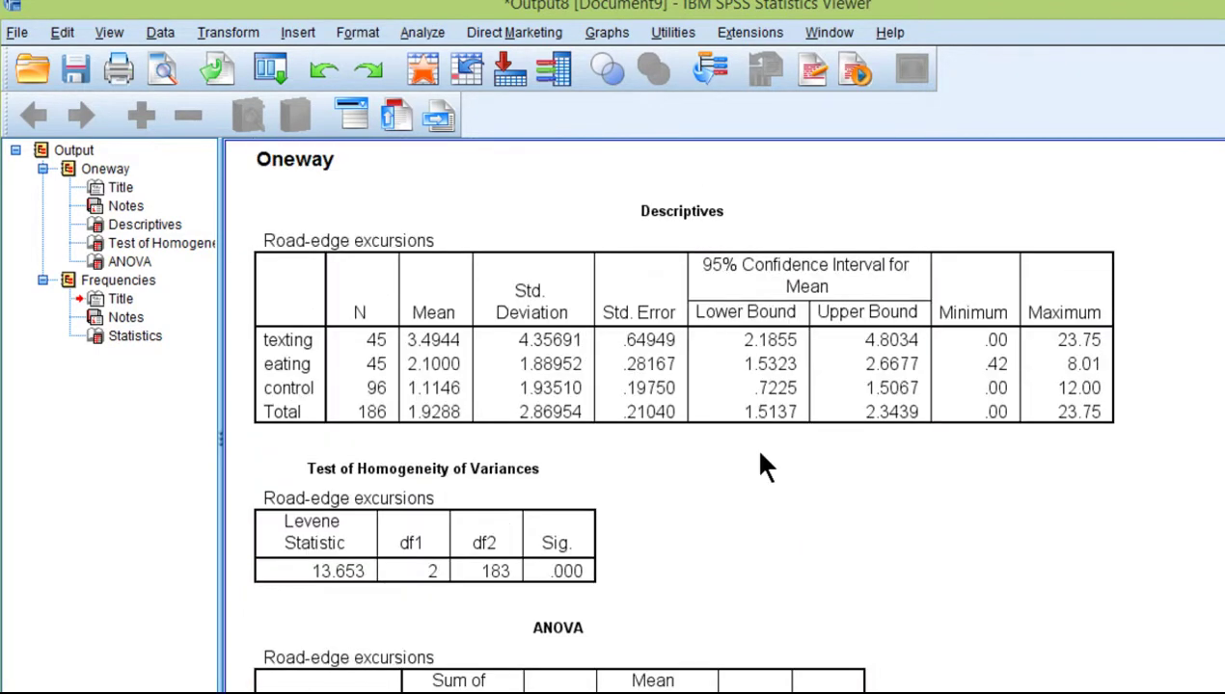
Step: Turn off the file split by setting it to analyze all cases without creating groups
{"action": "left_click", "coordinate": [161, 34]}
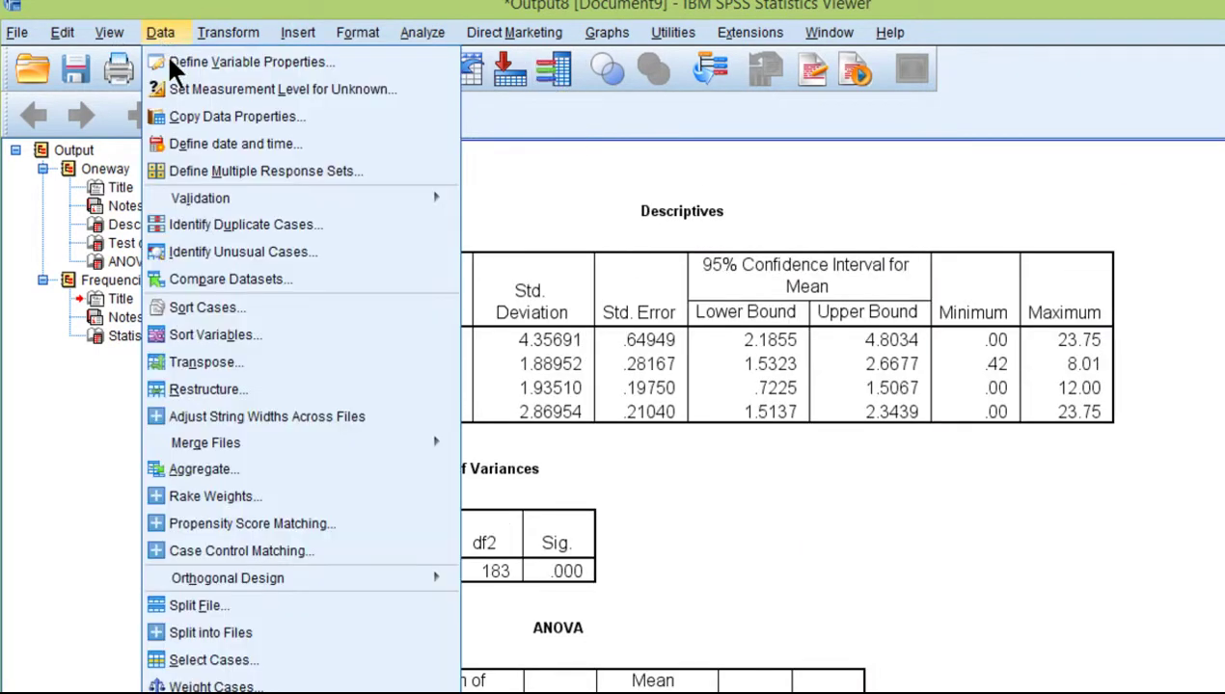
{"action": "left_click", "coordinate": [236, 606]}
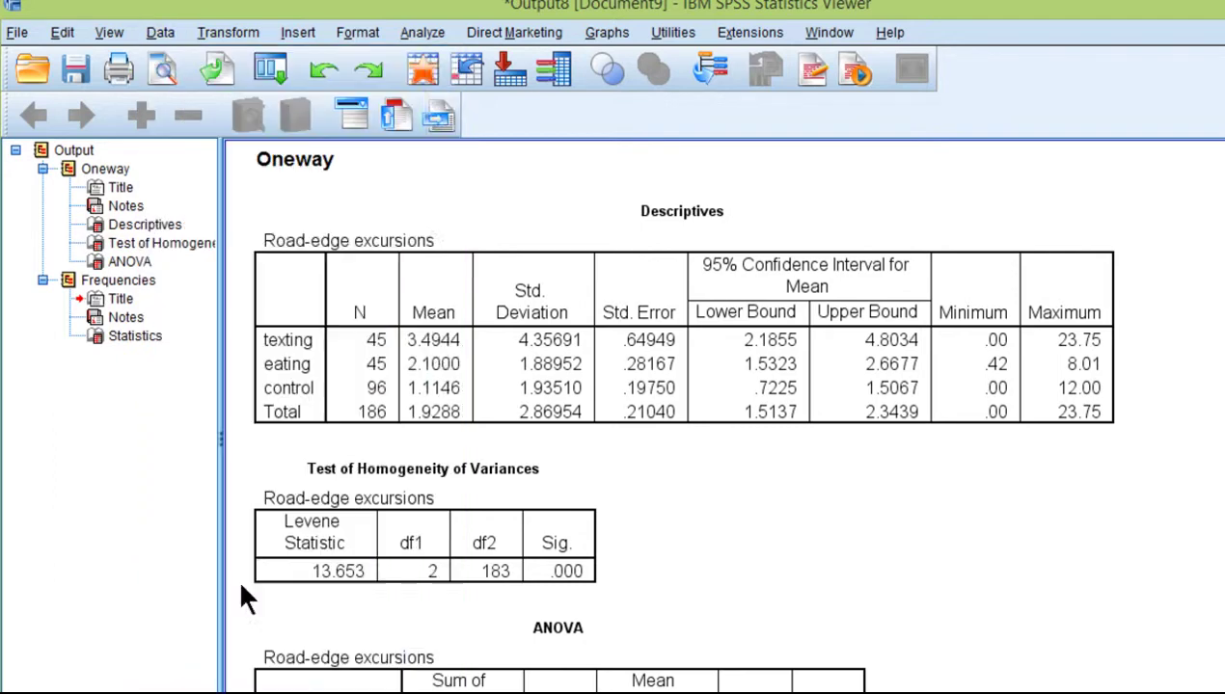
{"action": "left_click", "coordinate": [681, 87]}
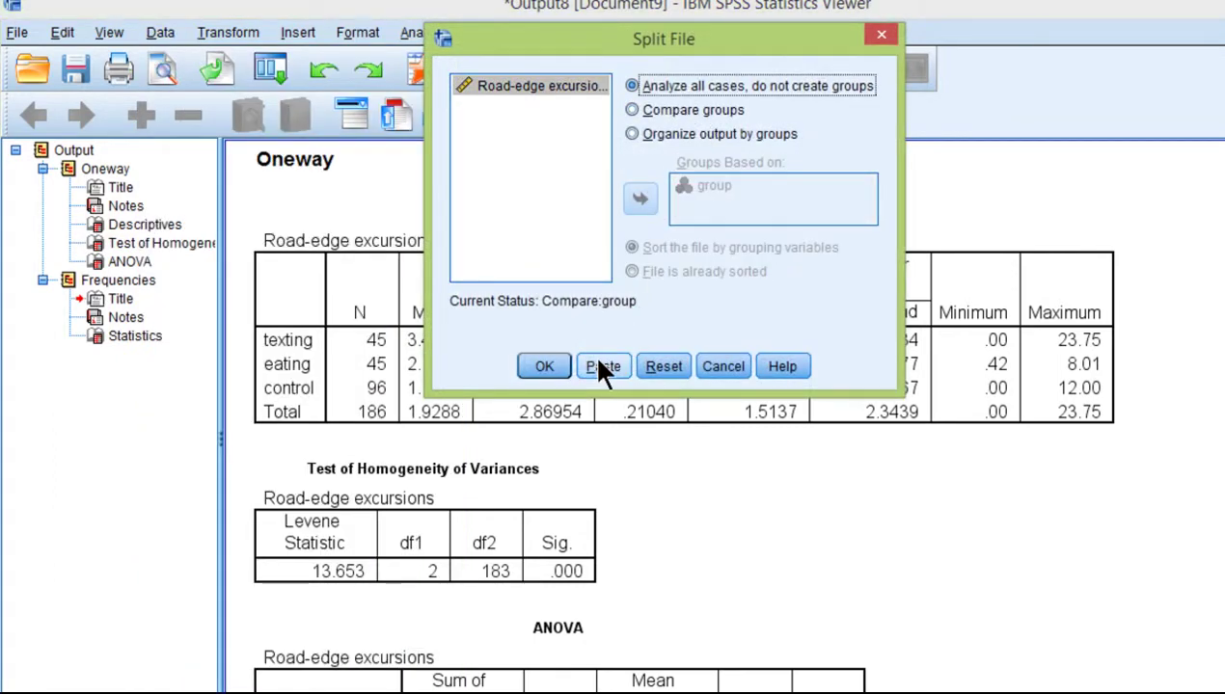
{"action": "left_click", "coordinate": [546, 374]}
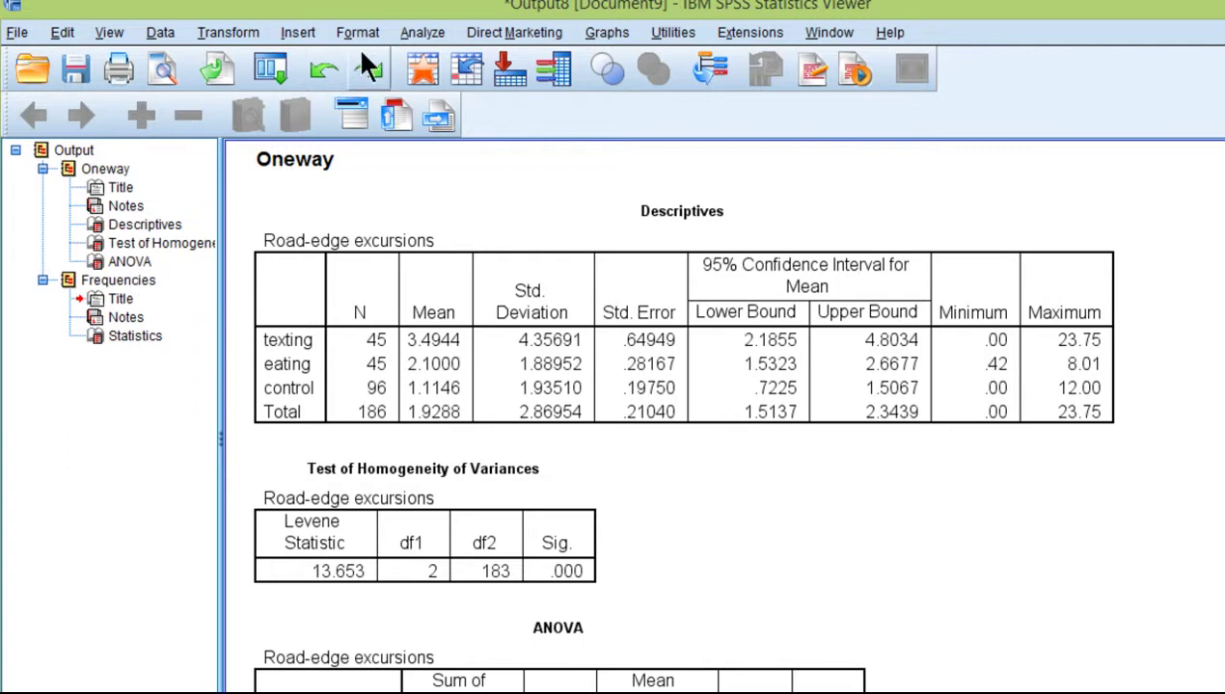
Step: Reopen the One-Way ANOVA setup for Road-edge excursions and request the Games-Howell post hoc test
{"action": "left_click", "coordinate": [423, 34]}
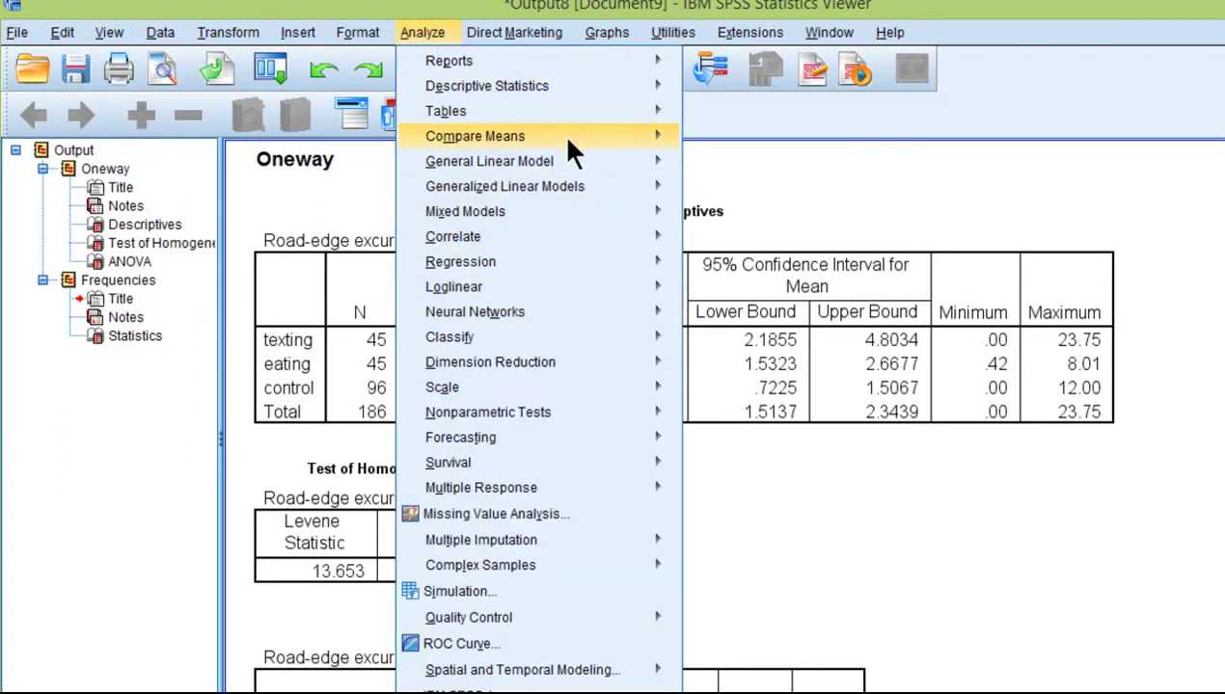
{"action": "mouse_move", "coordinate": [573, 140]}
{"action": "left_click", "coordinate": [767, 280]}
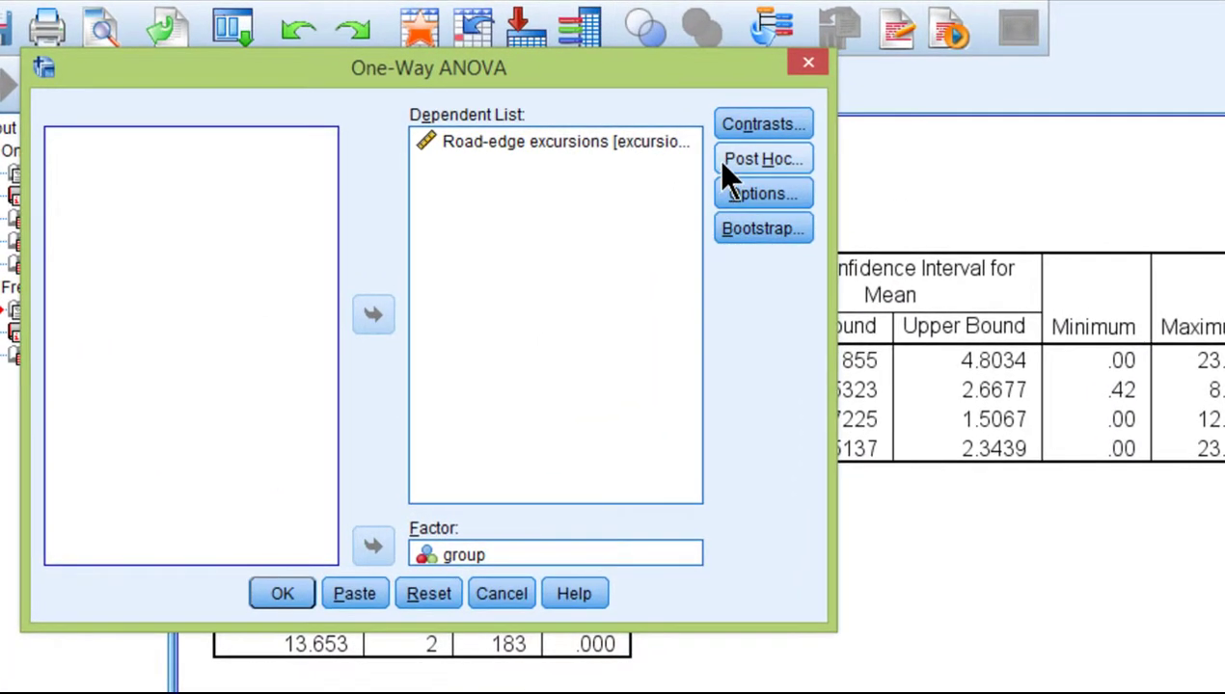
{"action": "left_click", "coordinate": [723, 162]}
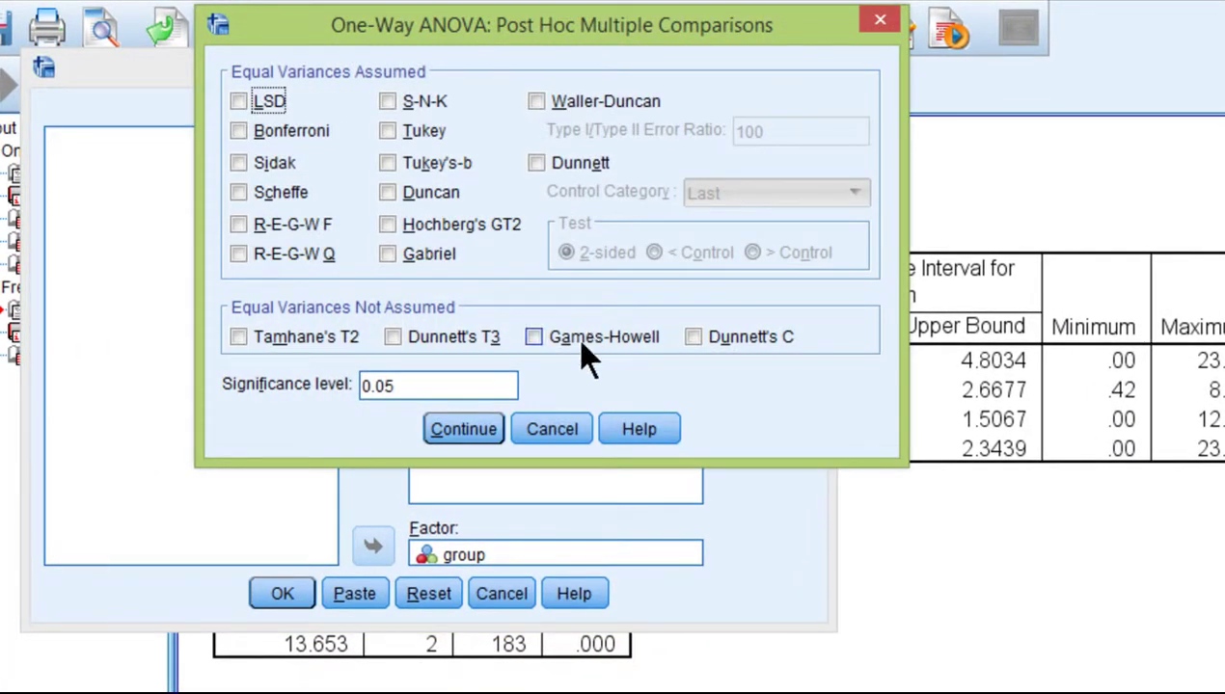
{"action": "left_click", "coordinate": [577, 339]}
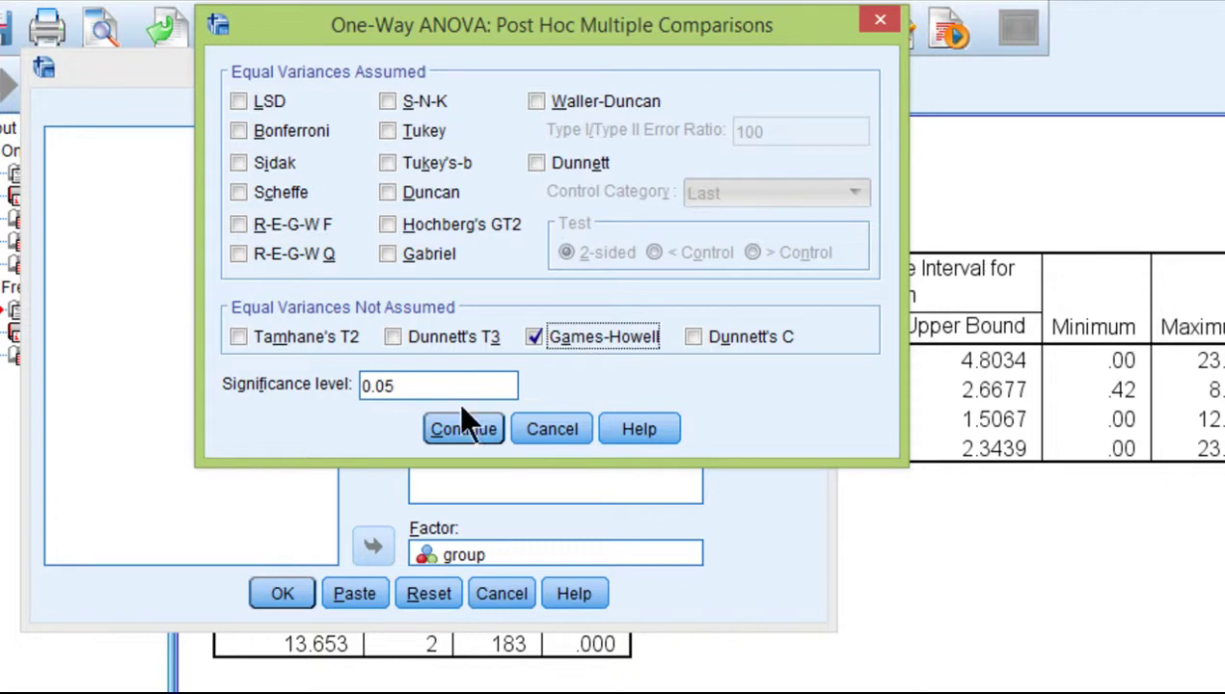
{"action": "left_click", "coordinate": [453, 431]}
Step: Enable bootstrapping with 1000 samples and bias corrected accelerated (BCa) 95% confidence intervals, and run the One-Way ANOVA
{"action": "left_click", "coordinate": [750, 234]}
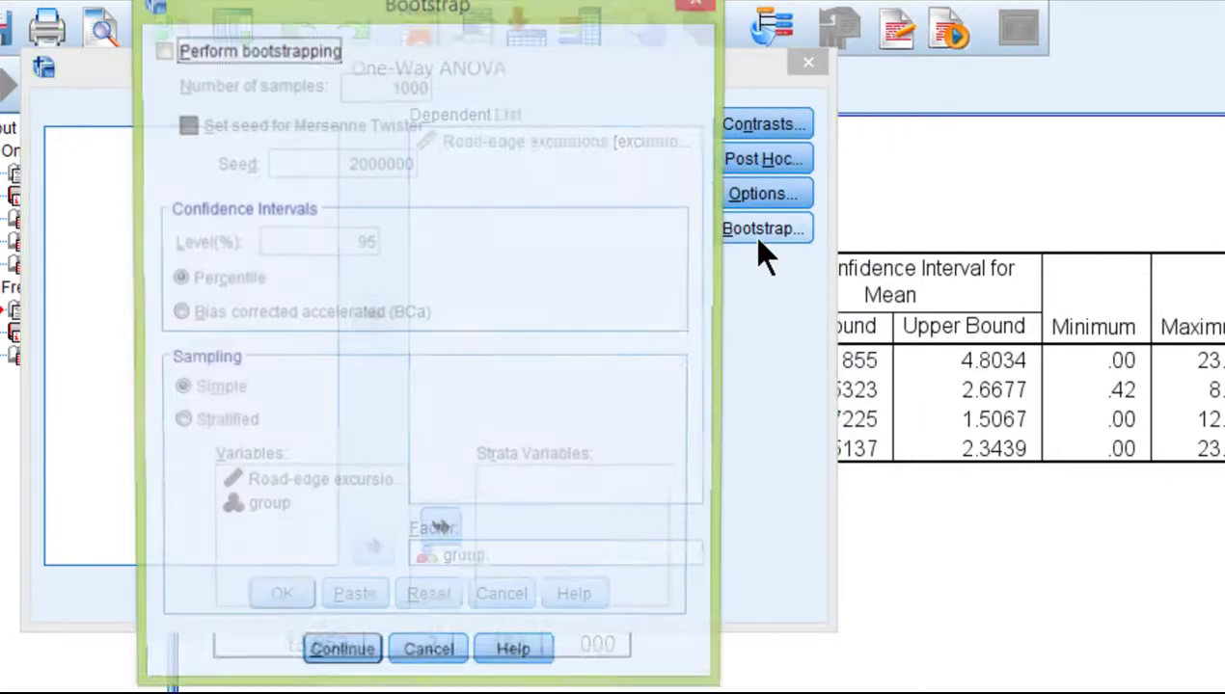
{"action": "left_click", "coordinate": [168, 60]}
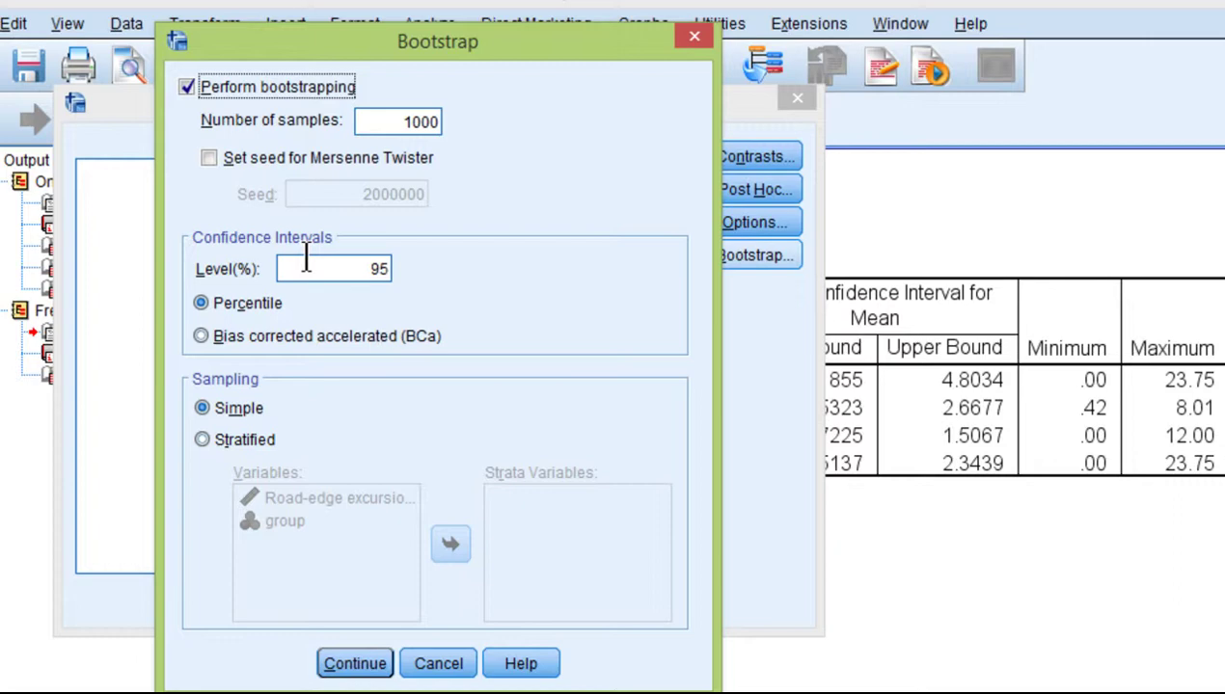
{"action": "left_click", "coordinate": [291, 336]}
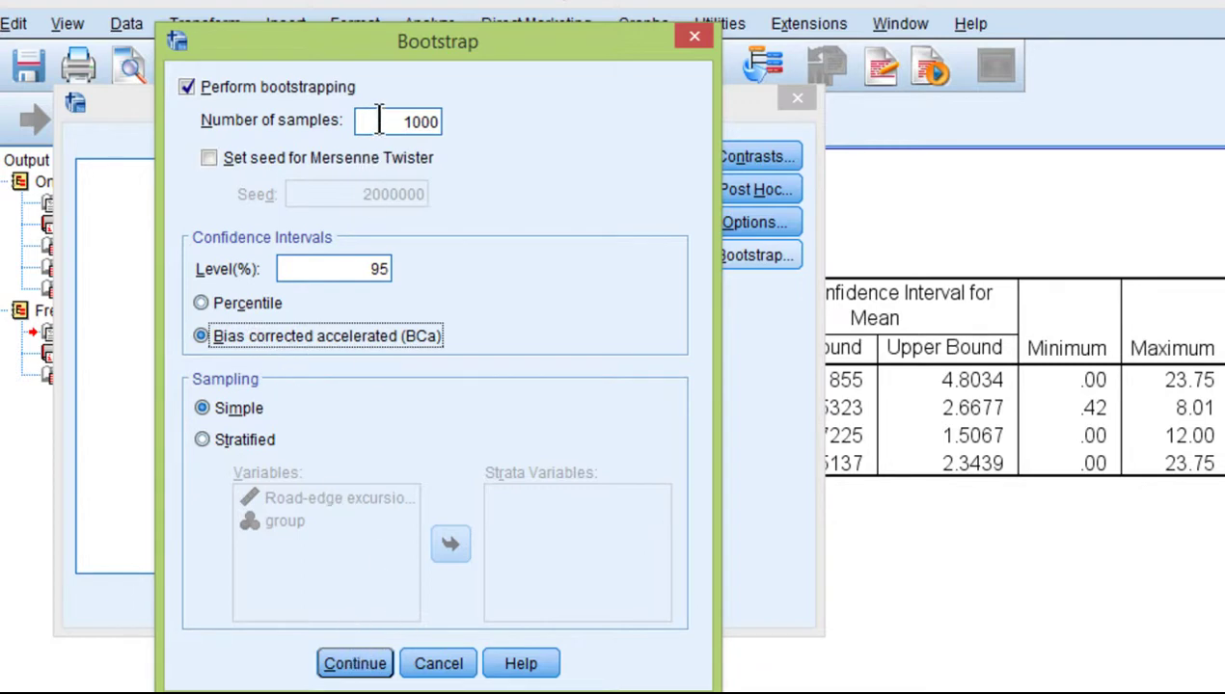
{"action": "left_click_drag", "start_coordinate": [366, 121], "coordinate": [529, 116]}
{"action": "left_click", "coordinate": [418, 121]}
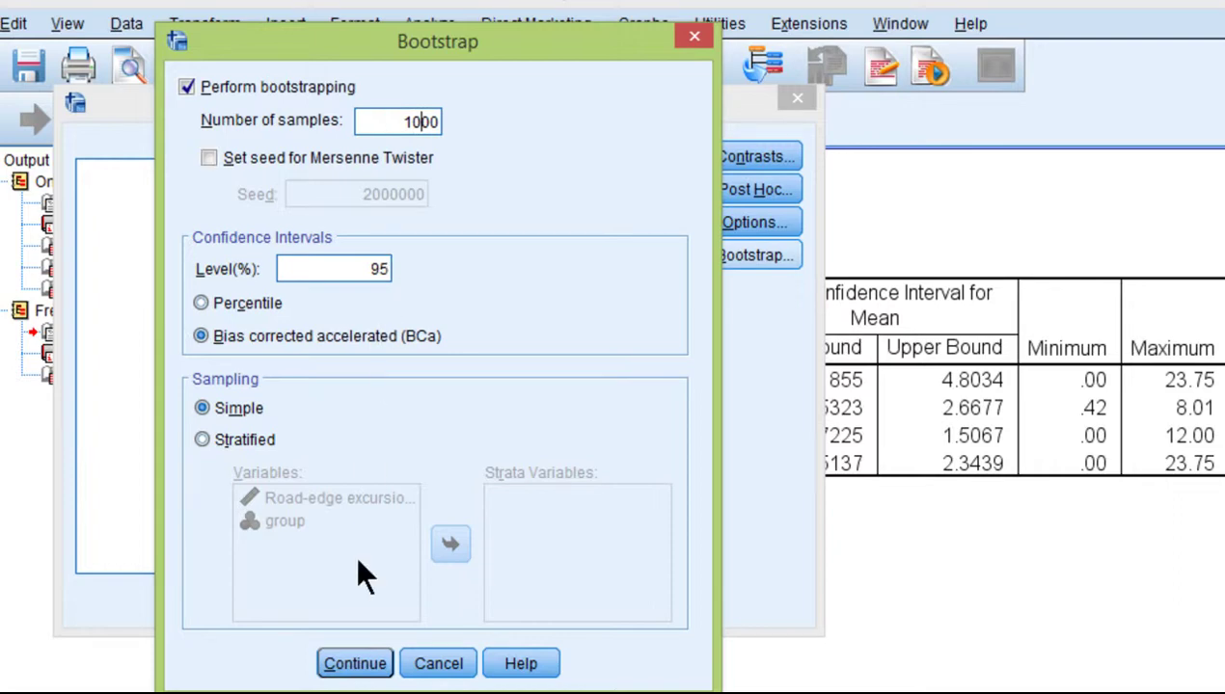
{"action": "left_click", "coordinate": [359, 665]}
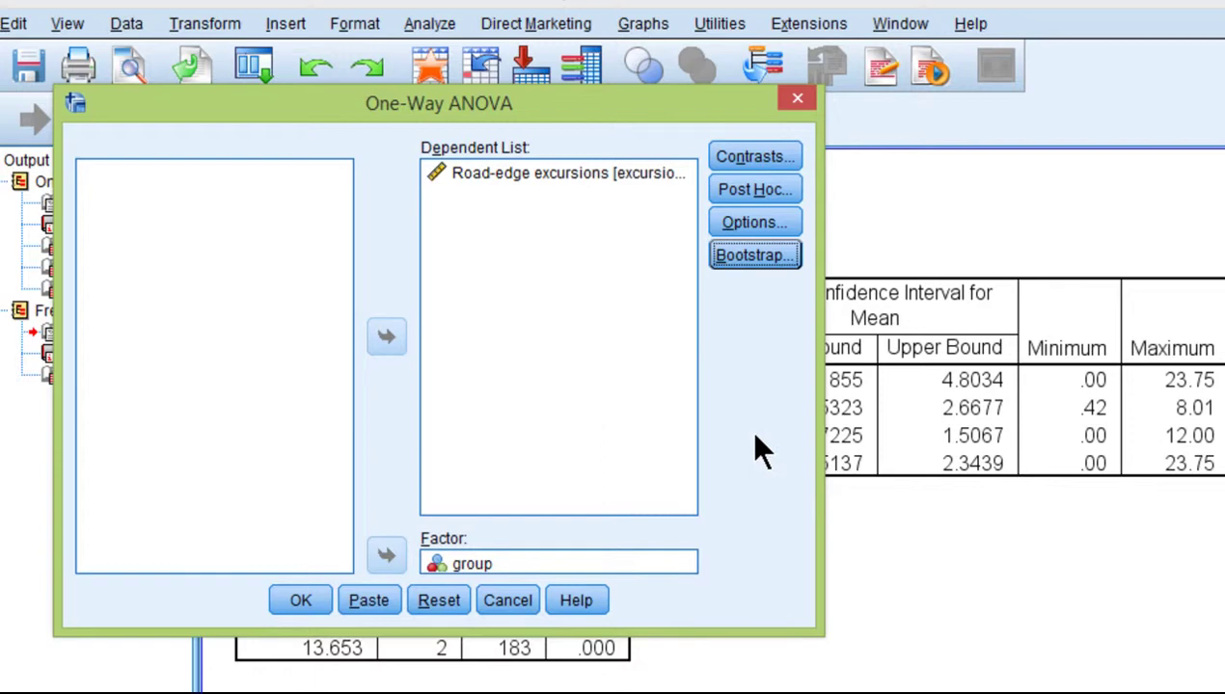
{"action": "left_click", "coordinate": [291, 594]}
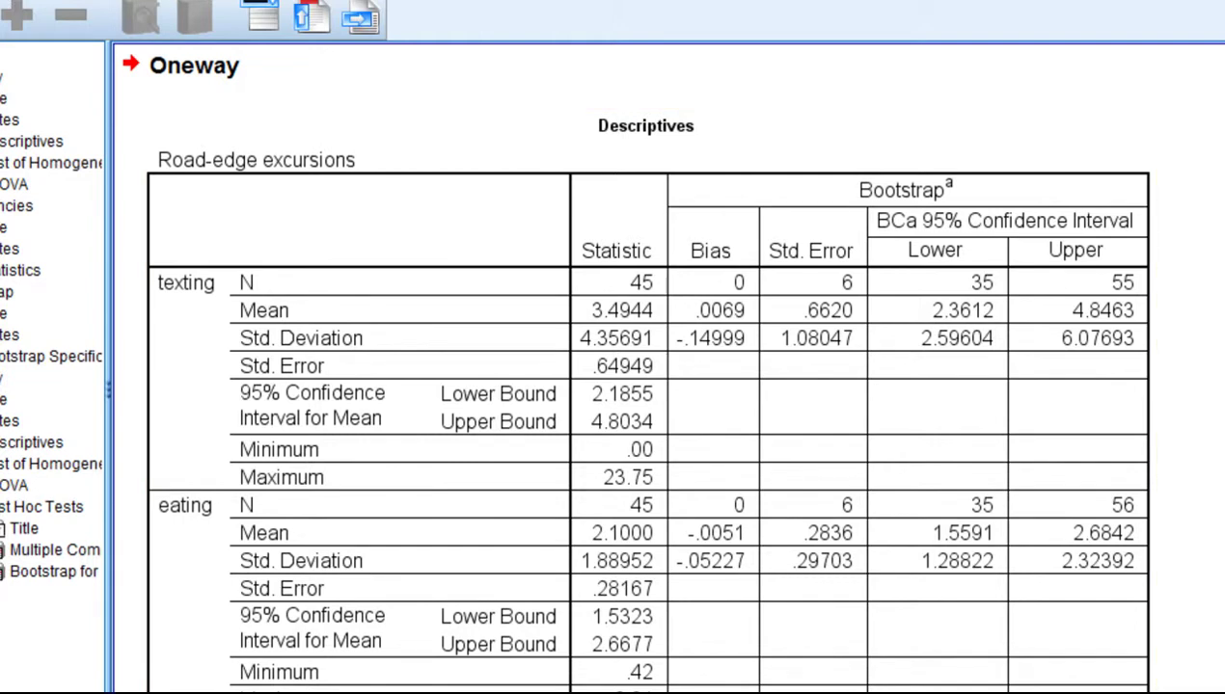
Step: Review the bootstrapped Oneway output from the group descriptives through the ANOVA table to the bootstrapped multiple comparisons
{"action": "scroll", "coordinate": [647, 386], "scroll_direction": "down", "scroll_amount": 3}
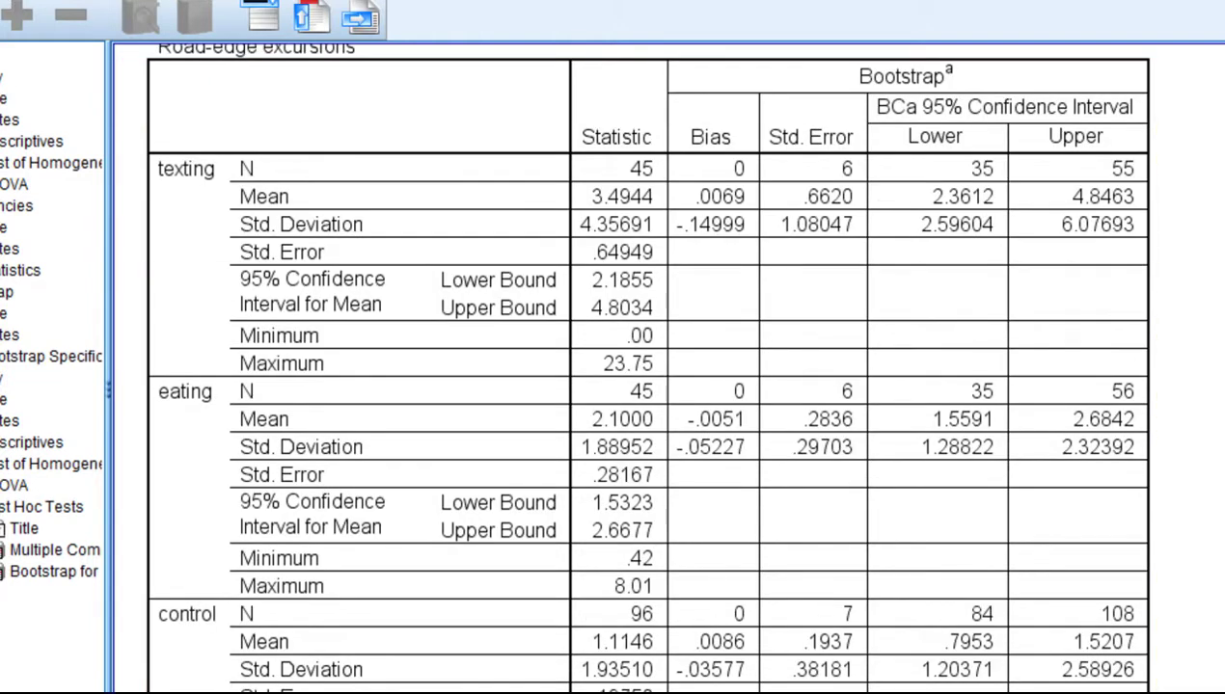
{"action": "scroll", "coordinate": [646, 386], "scroll_direction": "down", "scroll_amount": 20}
{"action": "scroll", "coordinate": [646, 385], "scroll_direction": "up", "scroll_amount": 10}
{"action": "scroll", "coordinate": [646, 386], "scroll_direction": "down", "scroll_amount": 10}
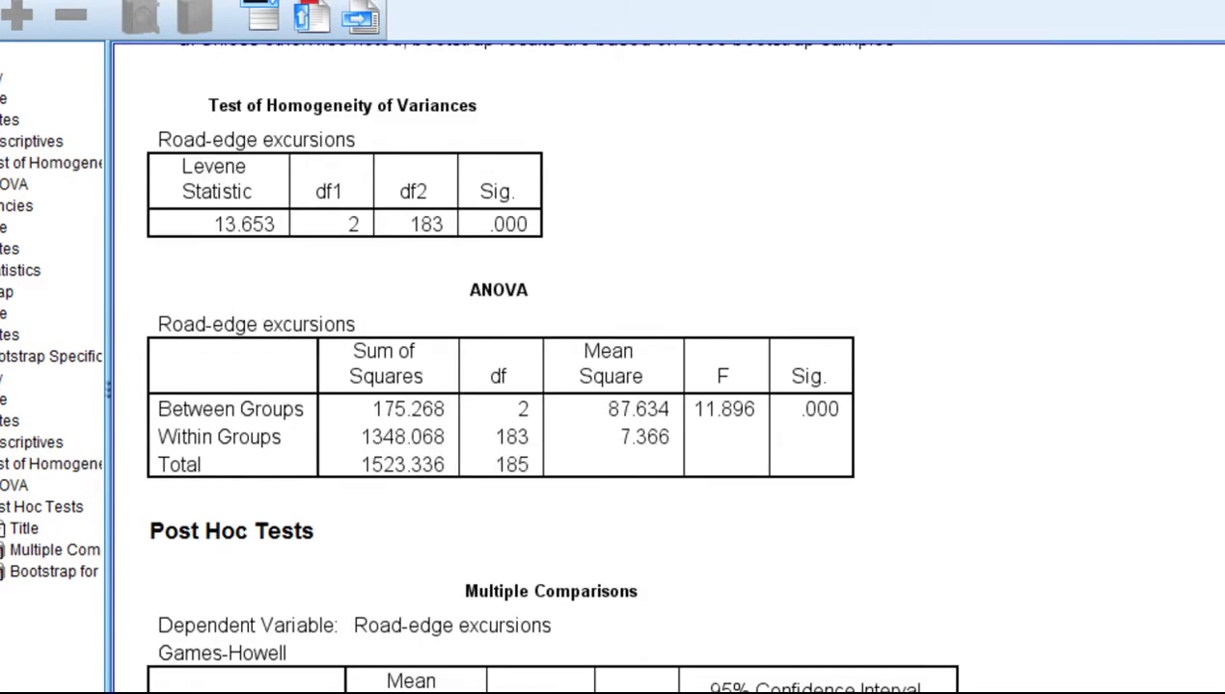
{"action": "scroll", "coordinate": [1133, 287], "scroll_direction": "down", "scroll_amount": 3}
{"action": "scroll", "coordinate": [1133, 287], "scroll_direction": "up", "scroll_amount": 15}
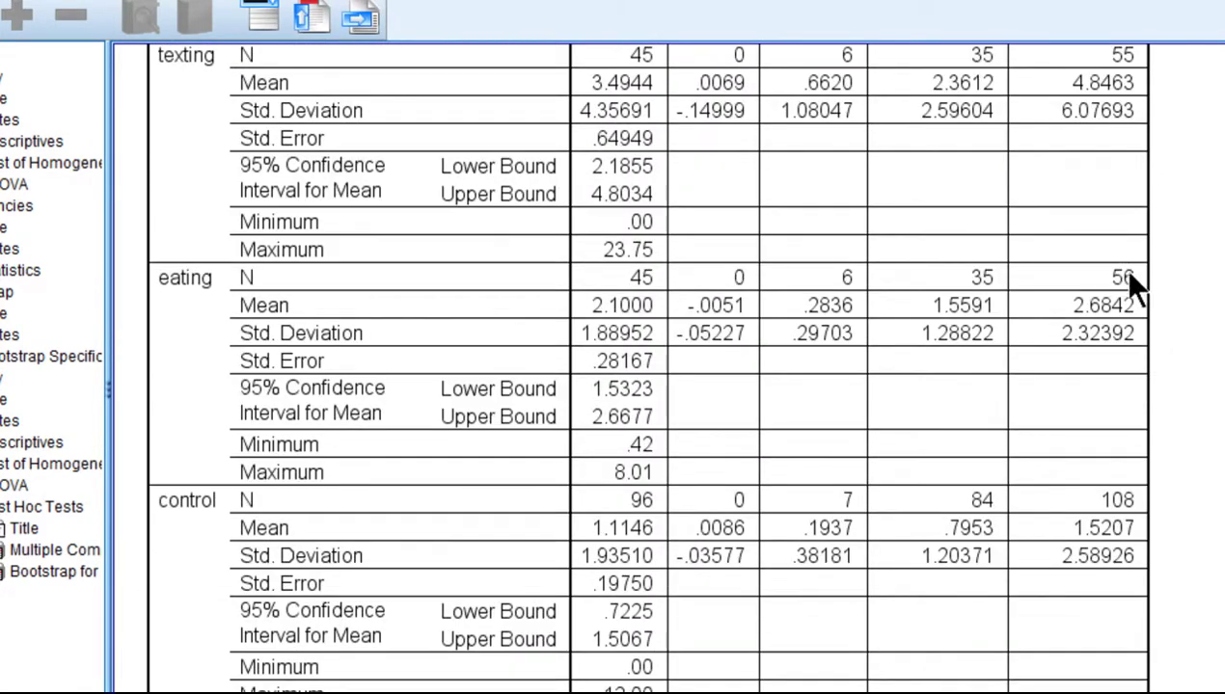
{"action": "scroll", "coordinate": [916, 290], "scroll_direction": "up", "scroll_amount": 3}
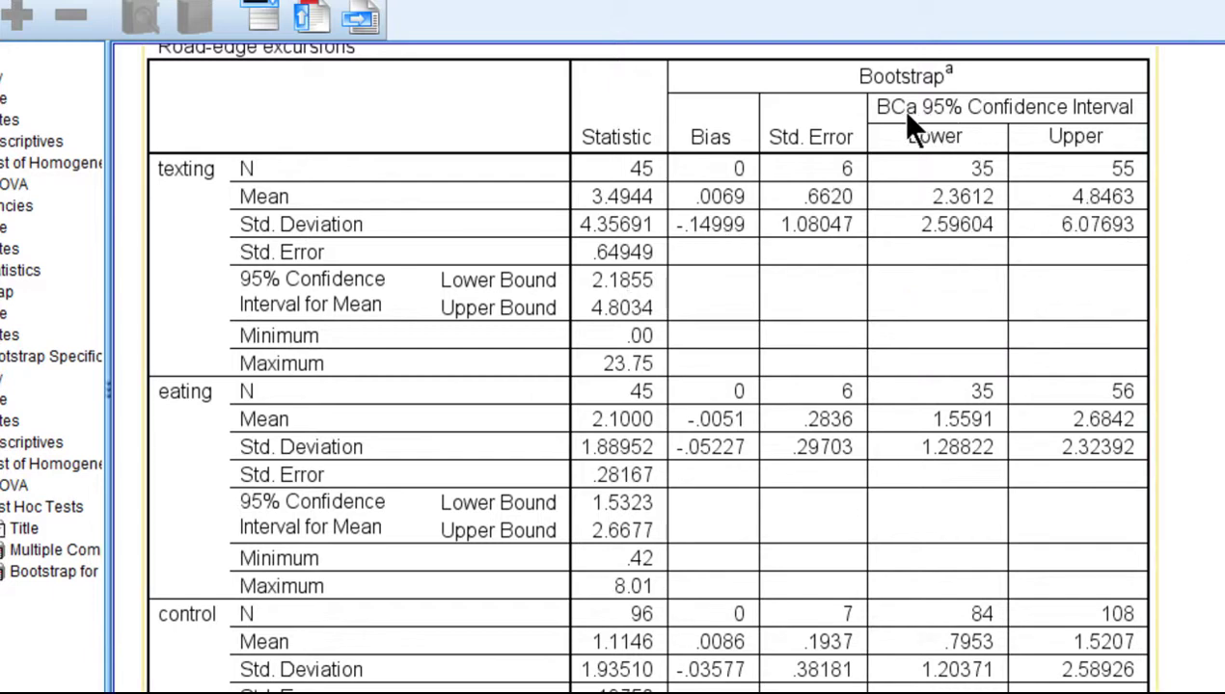
{"action": "scroll", "coordinate": [921, 183], "scroll_direction": "up", "scroll_amount": 3}
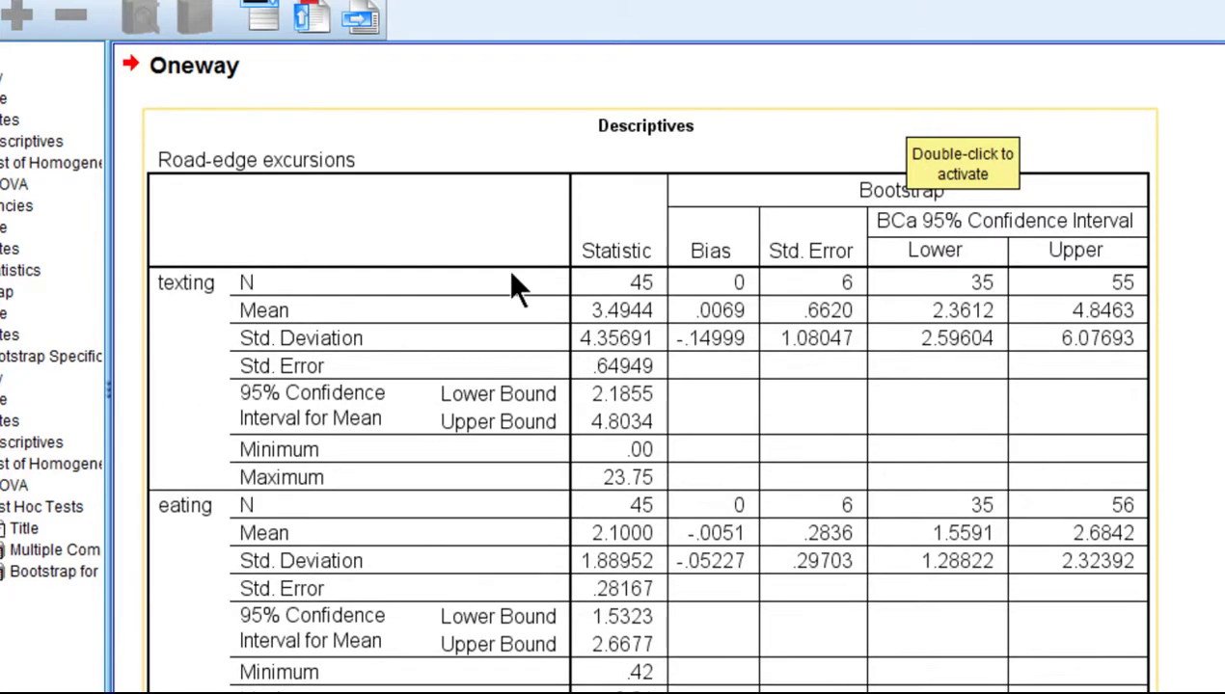
{"action": "left_click", "coordinate": [634, 277]}
{"action": "scroll", "coordinate": [935, 323], "scroll_direction": "down", "scroll_amount": 1}
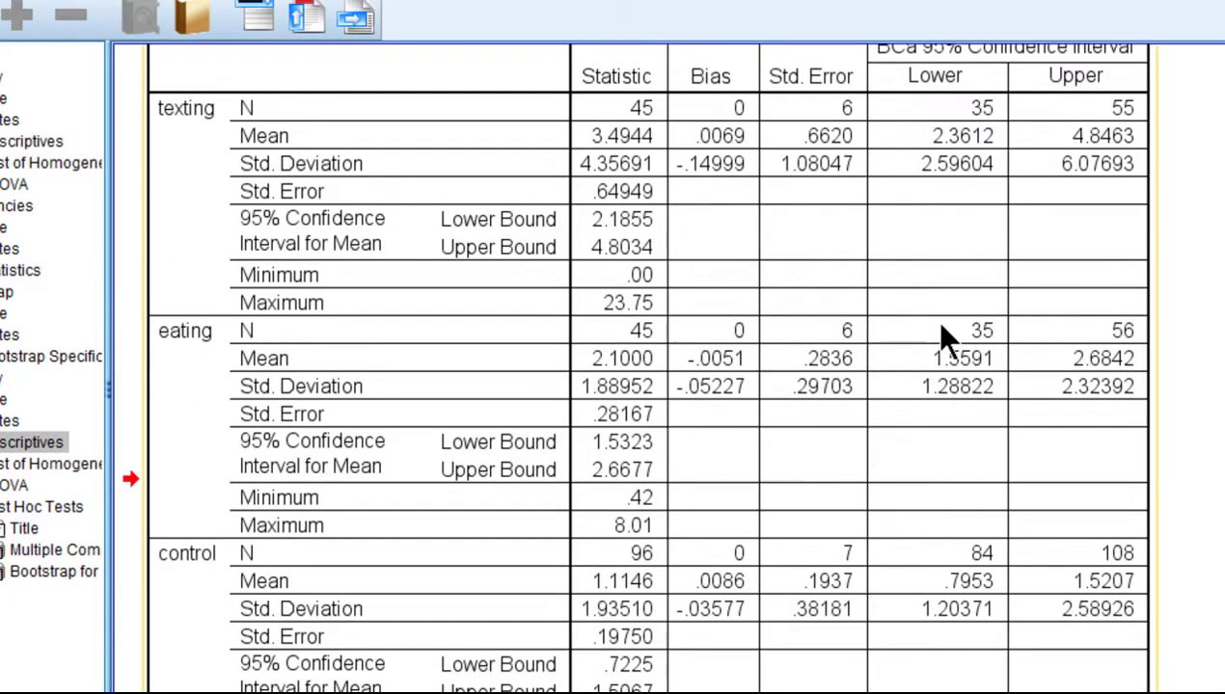
{"action": "scroll", "coordinate": [942, 330], "scroll_direction": "down", "scroll_amount": 9}
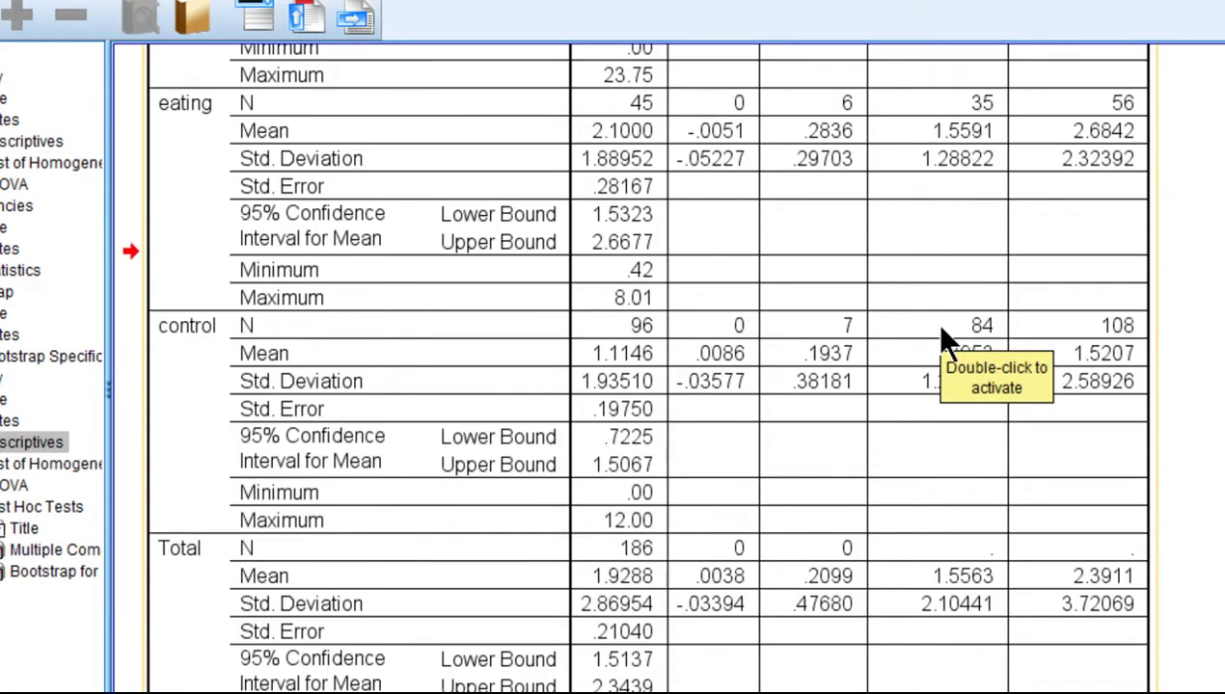
{"action": "scroll", "coordinate": [940, 330], "scroll_direction": "down", "scroll_amount": 10}
{"action": "scroll", "coordinate": [938, 330], "scroll_direction": "down", "scroll_amount": 10}
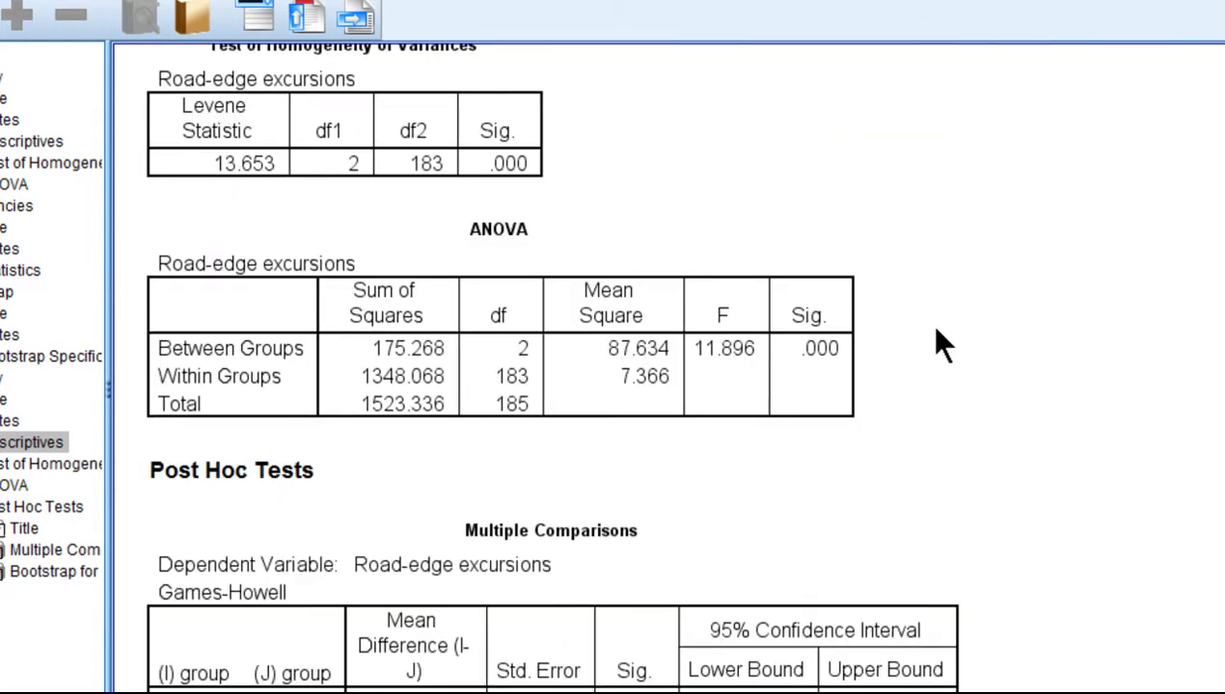
{"action": "scroll", "coordinate": [941, 343], "scroll_direction": "down", "scroll_amount": 3}
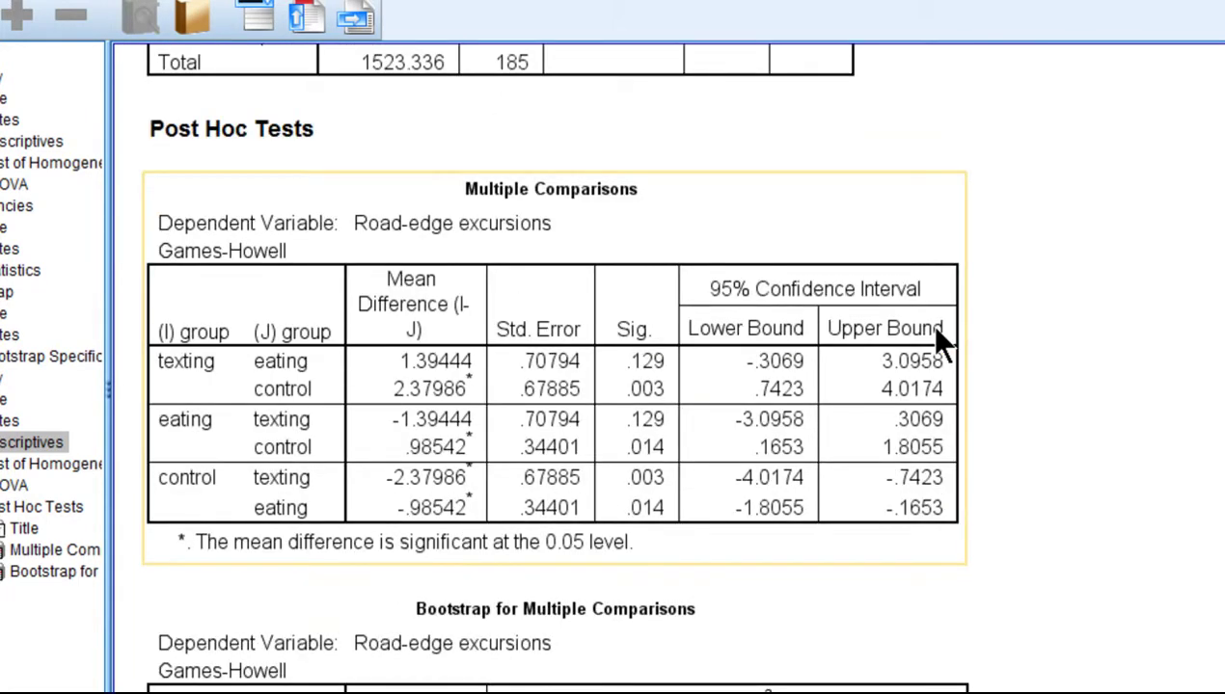
{"action": "scroll", "coordinate": [926, 323], "scroll_direction": "down", "scroll_amount": 8}
{"action": "left_click", "coordinate": [391, 460]}
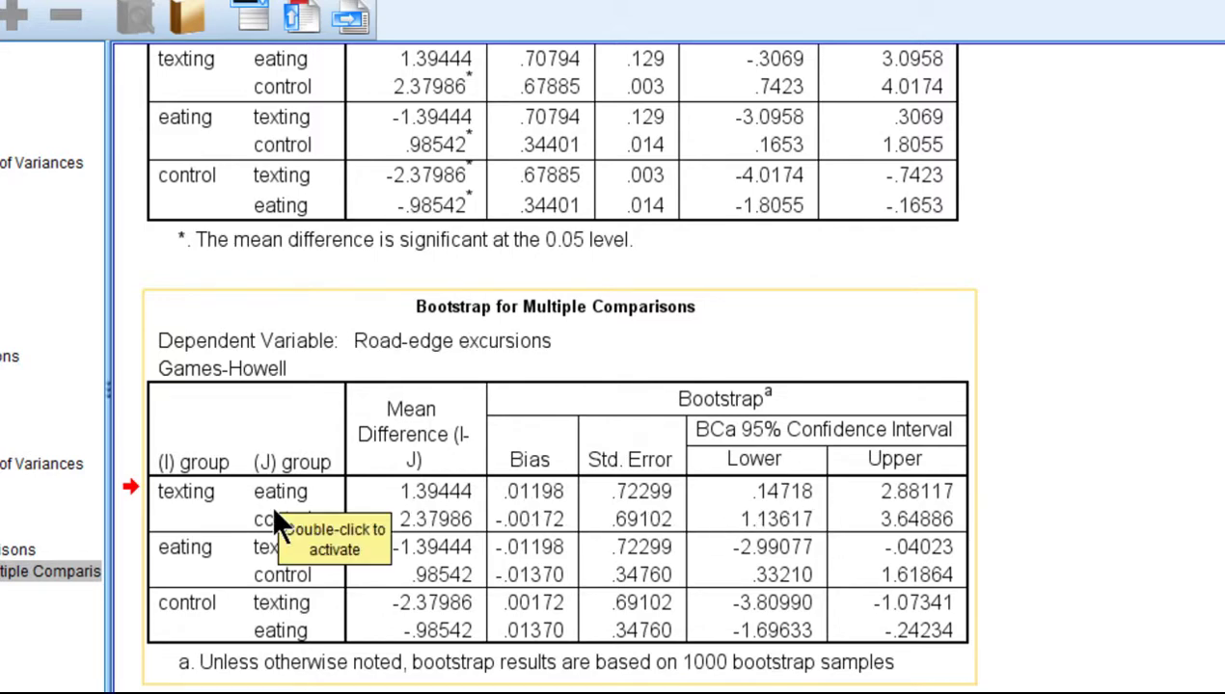
Step: Compare the group means with the Games-Howell pairwise results and the bootstrapped BCa confidence intervals
{"action": "scroll", "coordinate": [274, 512], "scroll_direction": "up", "scroll_amount": 10}
{"action": "scroll", "coordinate": [270, 502], "scroll_direction": "up", "scroll_amount": 12}
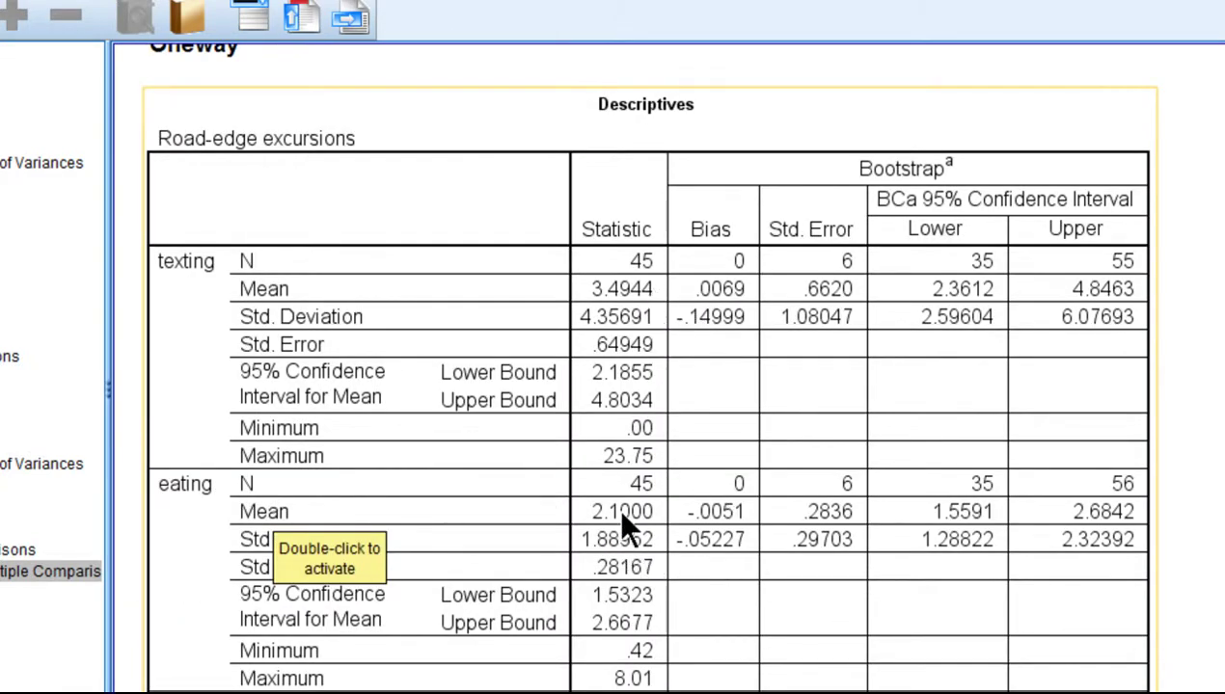
{"action": "scroll", "coordinate": [622, 526], "scroll_direction": "down", "scroll_amount": 4}
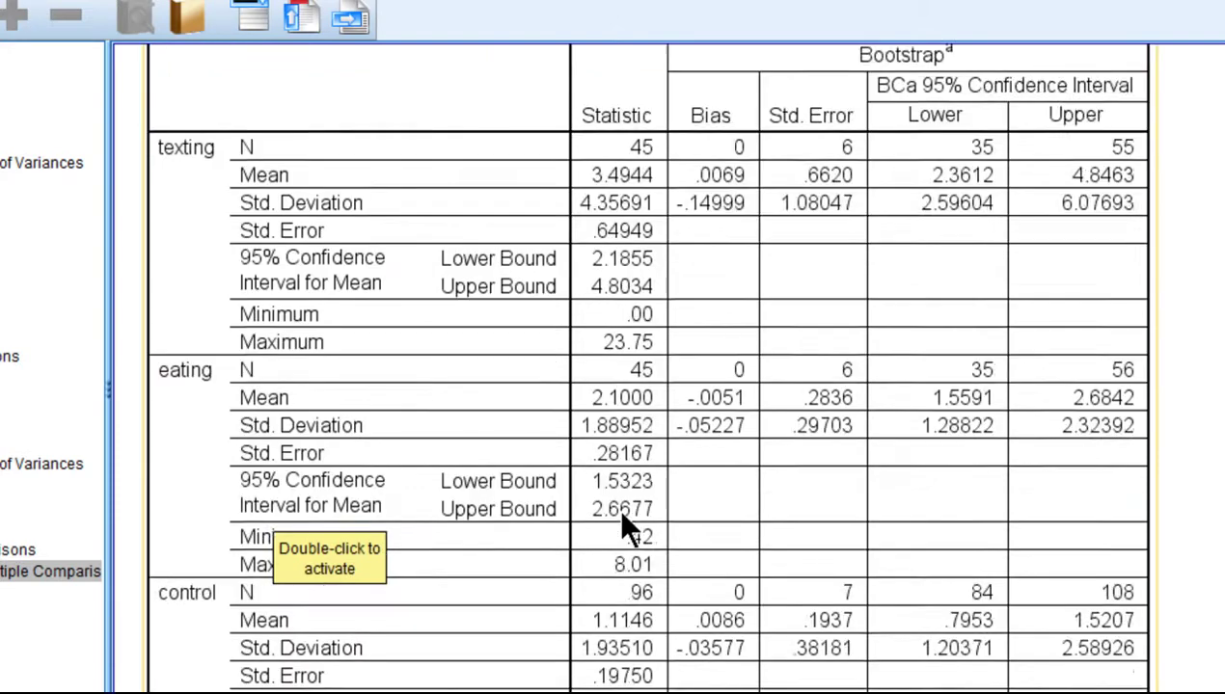
{"action": "scroll", "coordinate": [623, 528], "scroll_direction": "up", "scroll_amount": 3}
{"action": "scroll", "coordinate": [664, 429], "scroll_direction": "down", "scroll_amount": 10}
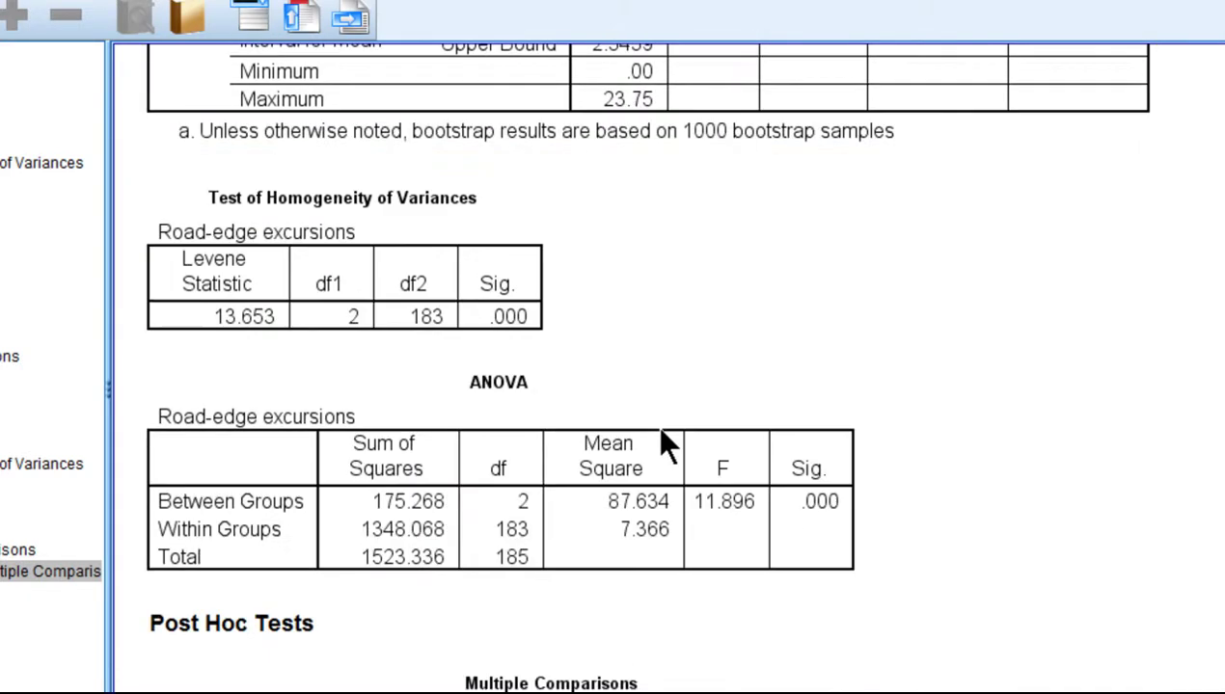
{"action": "scroll", "coordinate": [662, 434], "scroll_direction": "down", "scroll_amount": 2}
{"action": "scroll", "coordinate": [661, 432], "scroll_direction": "down", "scroll_amount": 6}
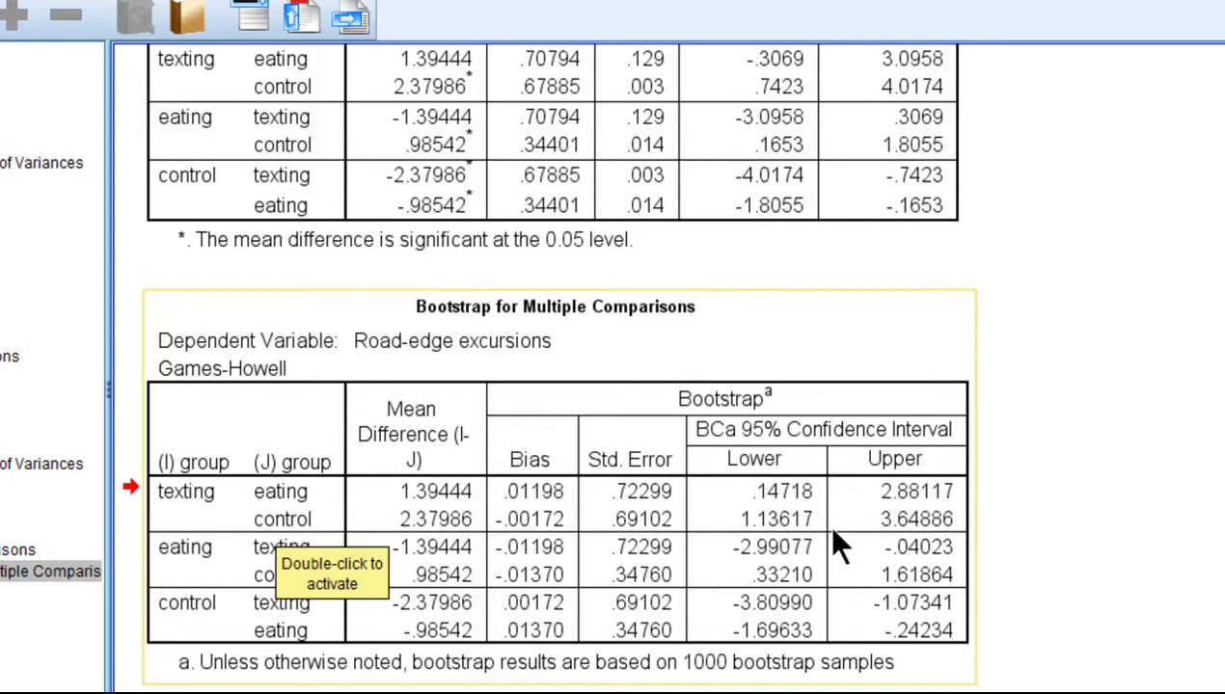
{"action": "key", "text": "Up"}
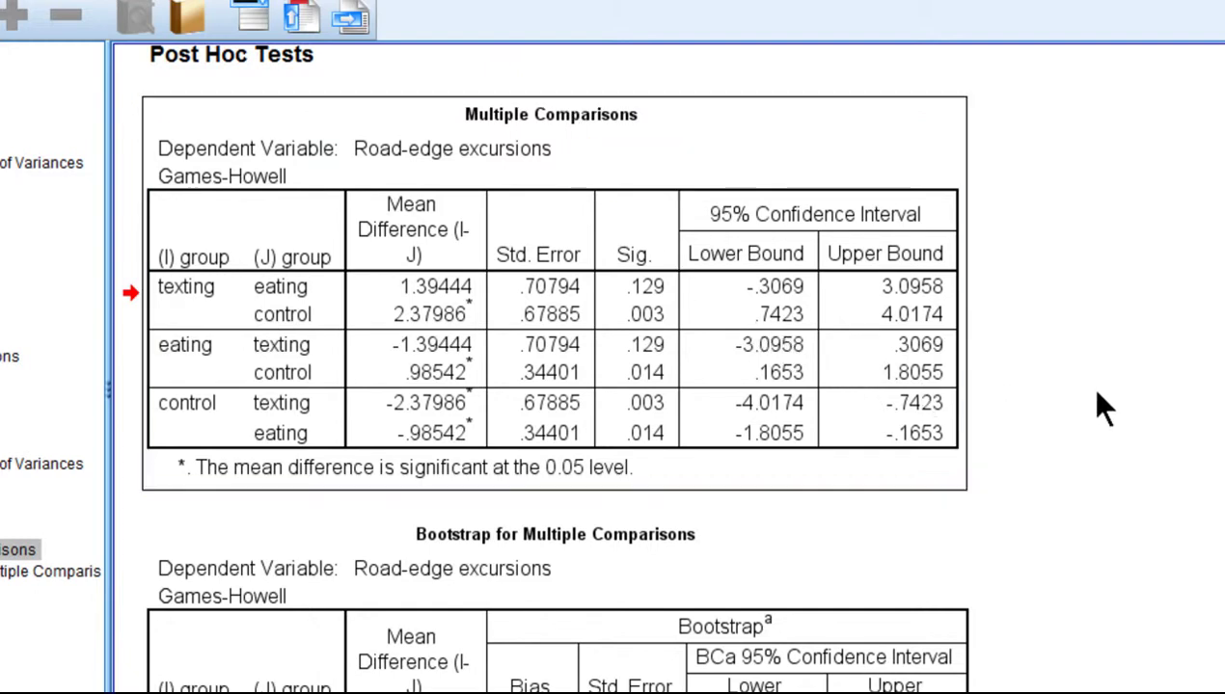
{"action": "scroll", "coordinate": [946, 415], "scroll_direction": "down", "scroll_amount": 5}
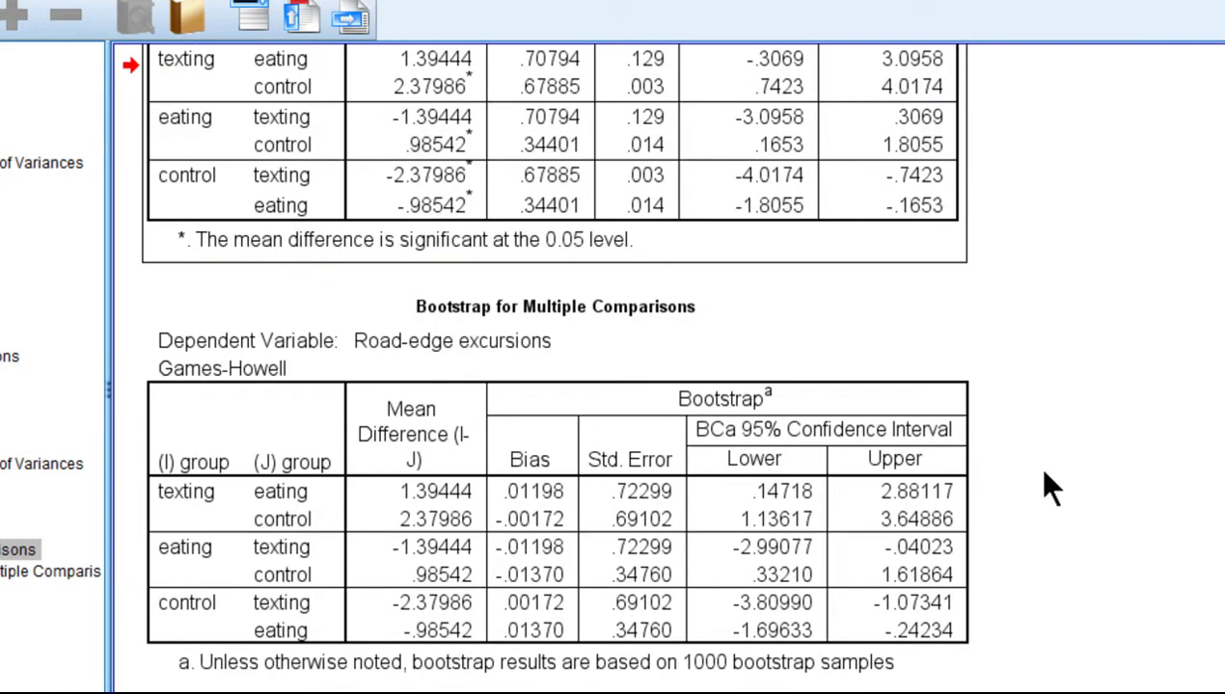
{"action": "left_click", "coordinate": [582, 456]}
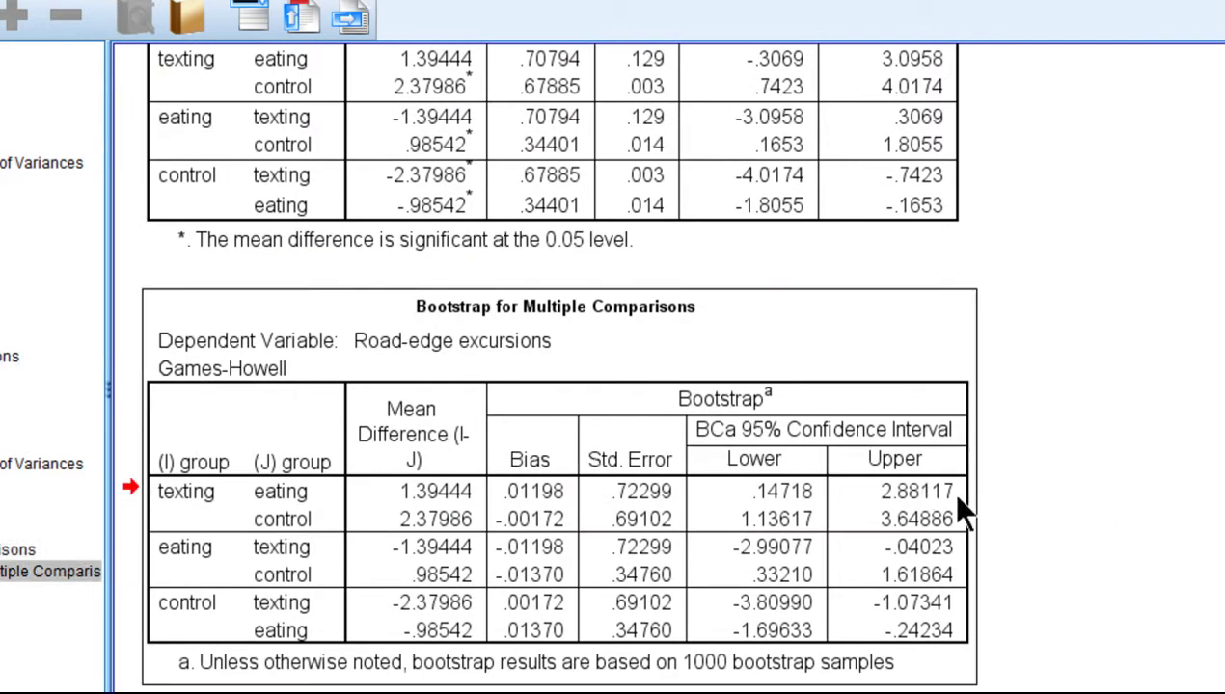
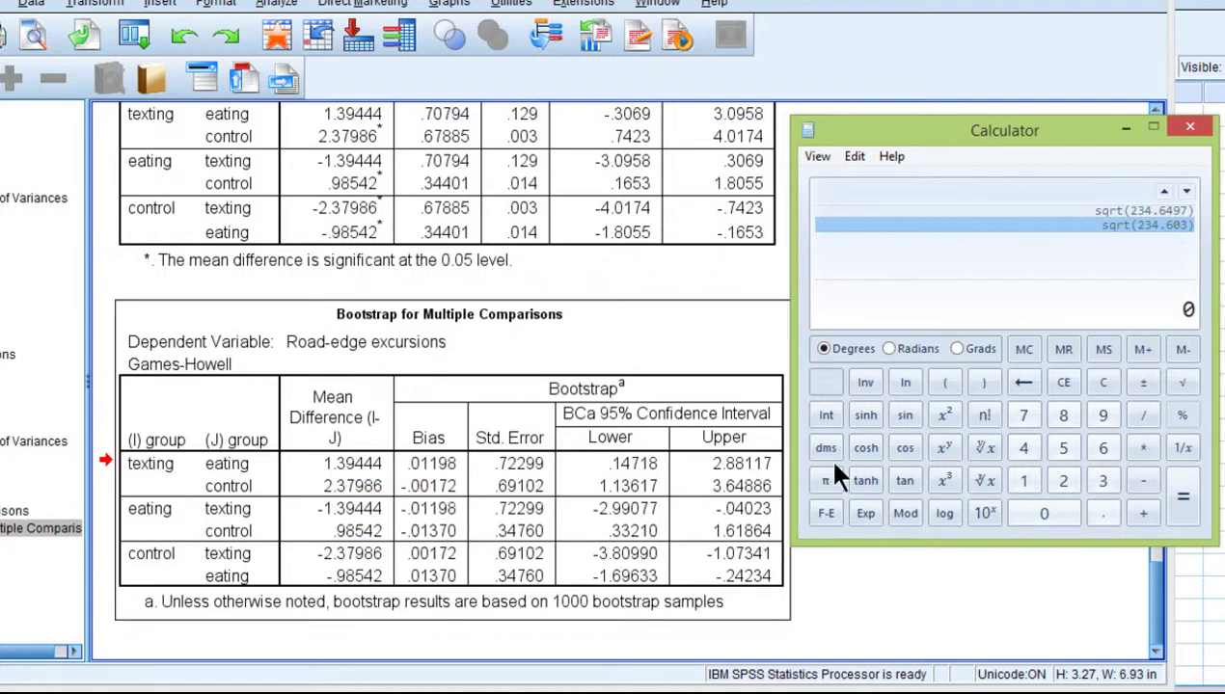
Step: In Calculator, divide the texting–eating mean difference 1.39444 by 0.7299, and close the calculator
{"action": "type", "text": "1.39444 / "}
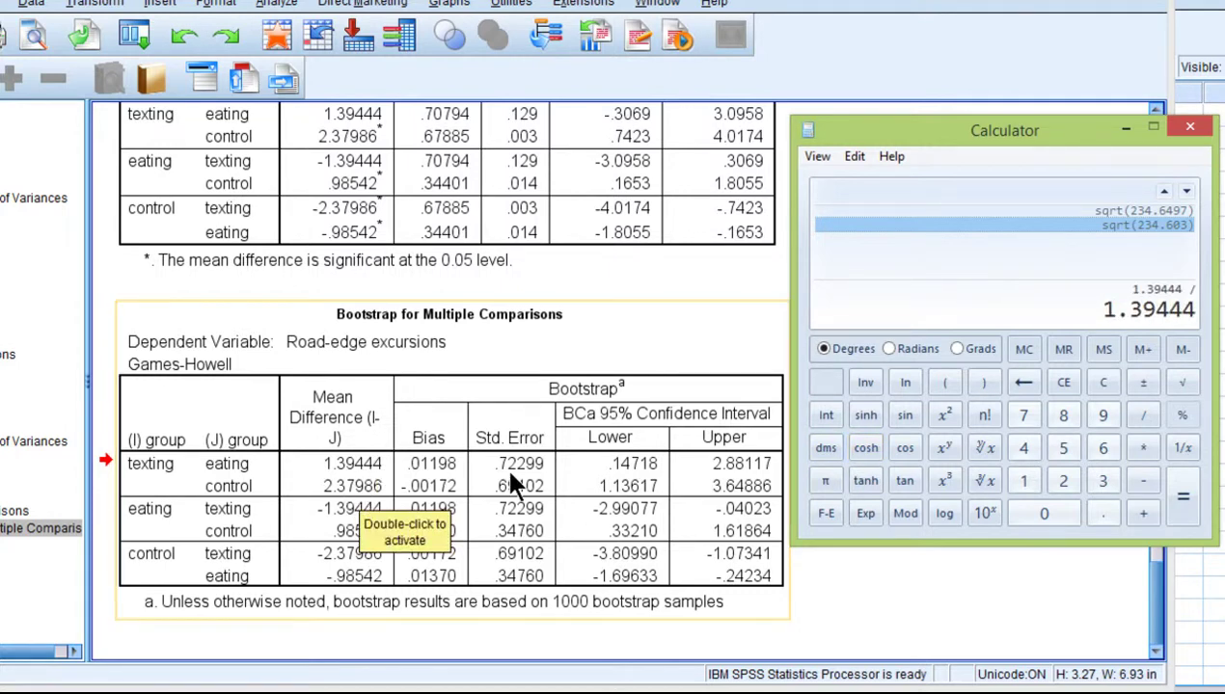
{"action": "type", "text": "0.7299"}
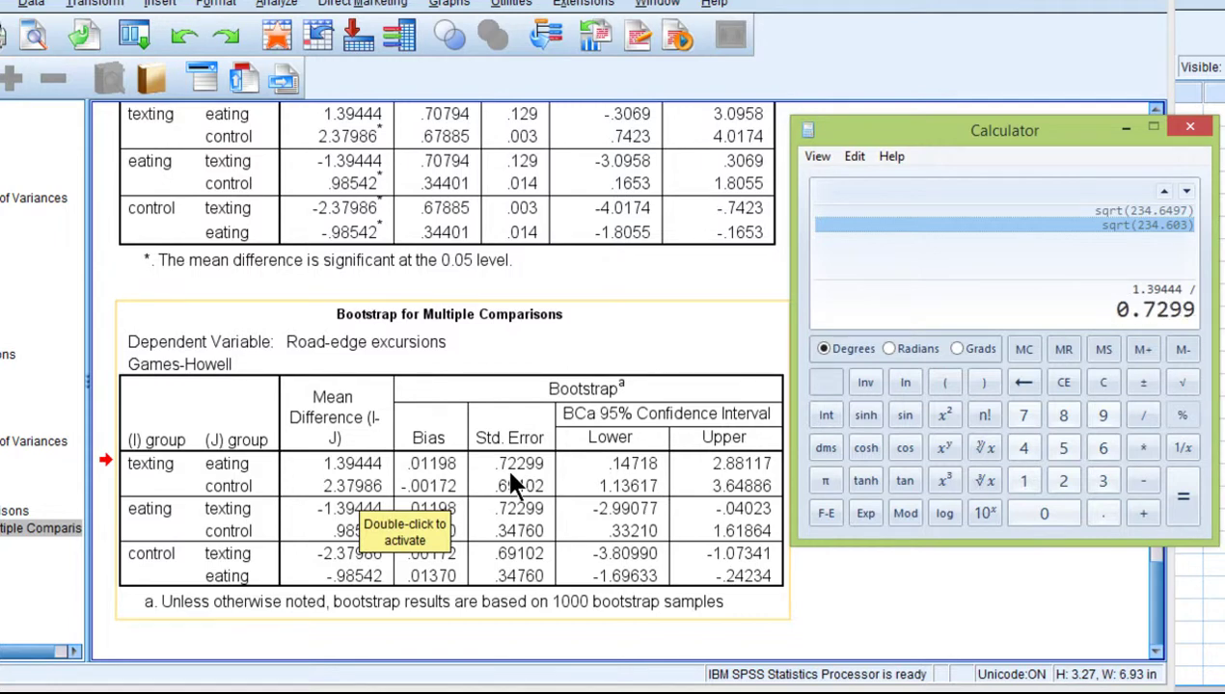
{"action": "key", "text": "Return"}
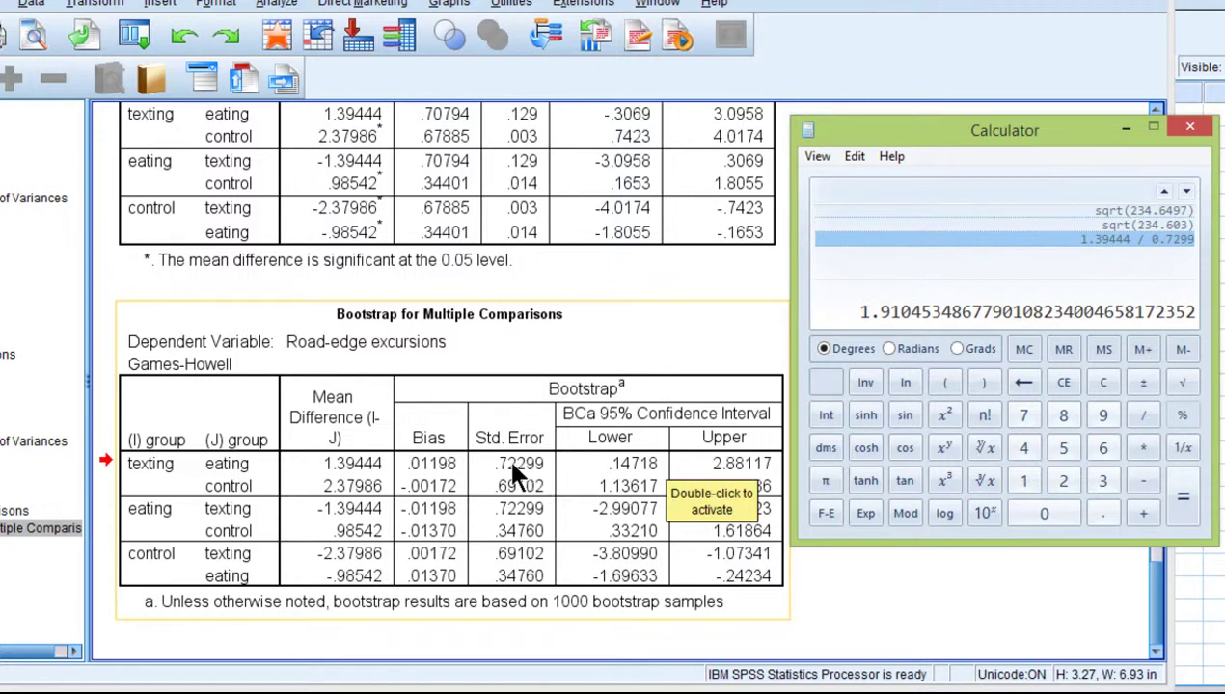
{"action": "left_click", "coordinate": [960, 184]}
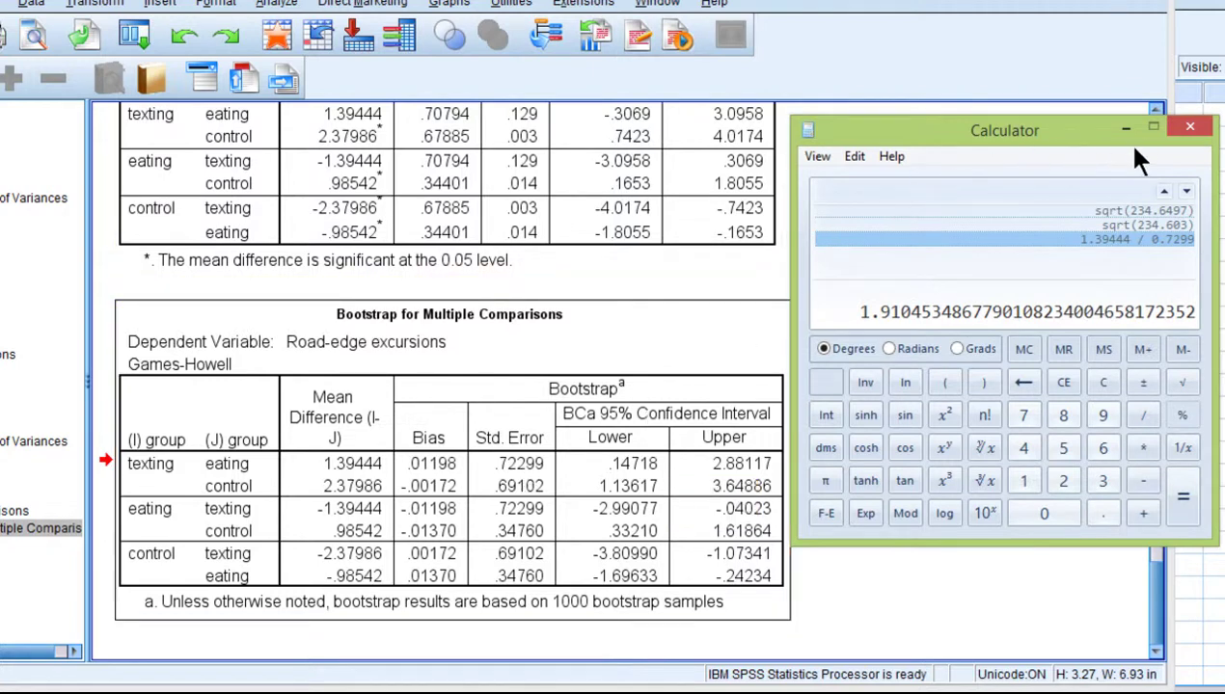
{"action": "left_click", "coordinate": [1192, 131]}
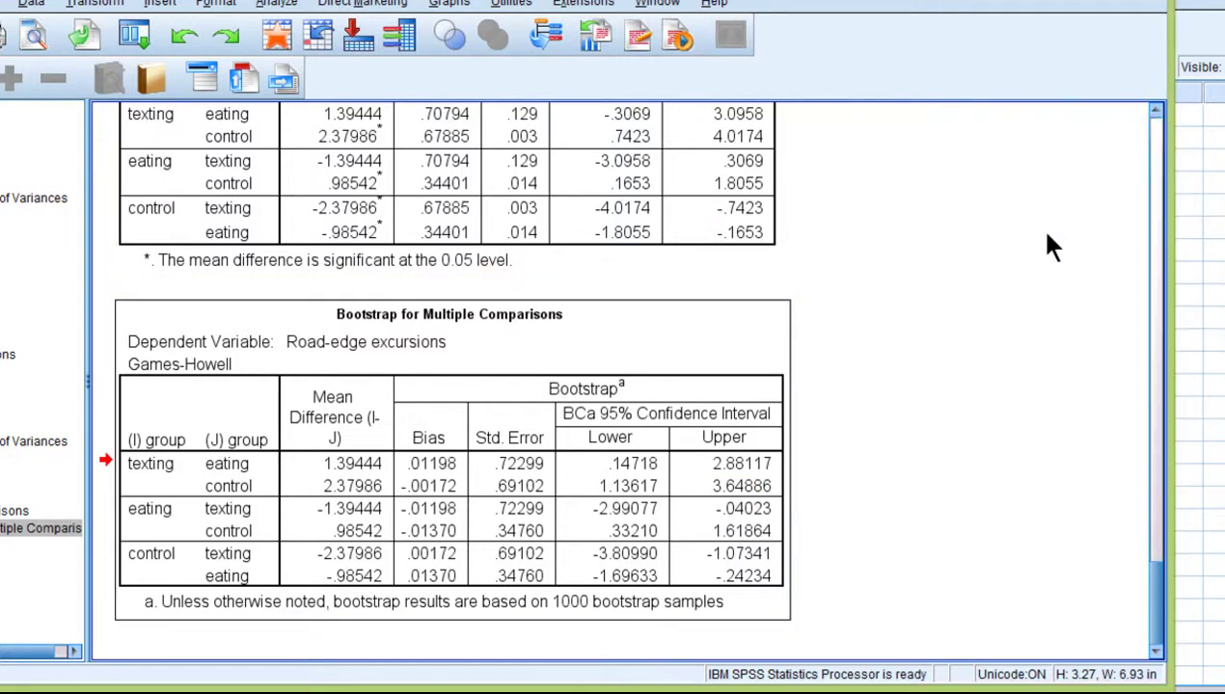